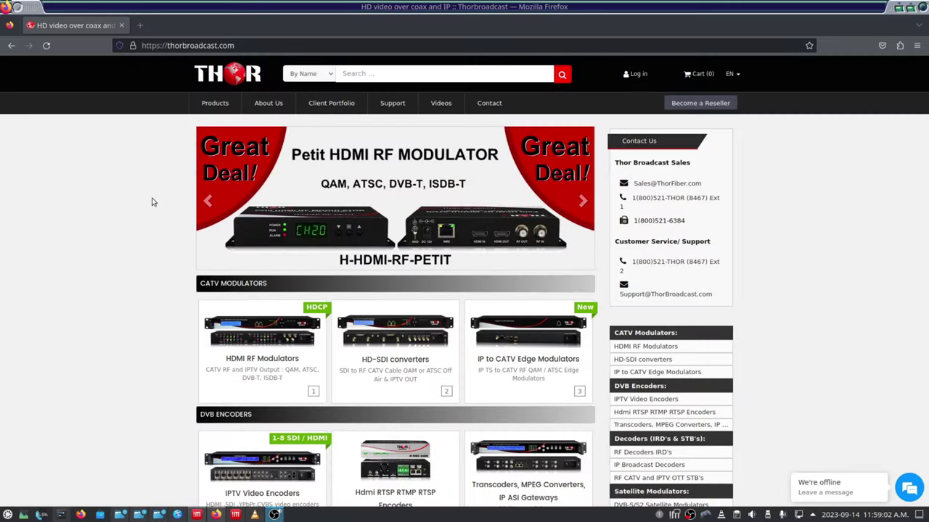
Step: Return to the HDMI RF Modulators product list and open the 1 HDMI version of the H-THUNDER-X
{"action": "left_click", "coordinate": [10, 45]}
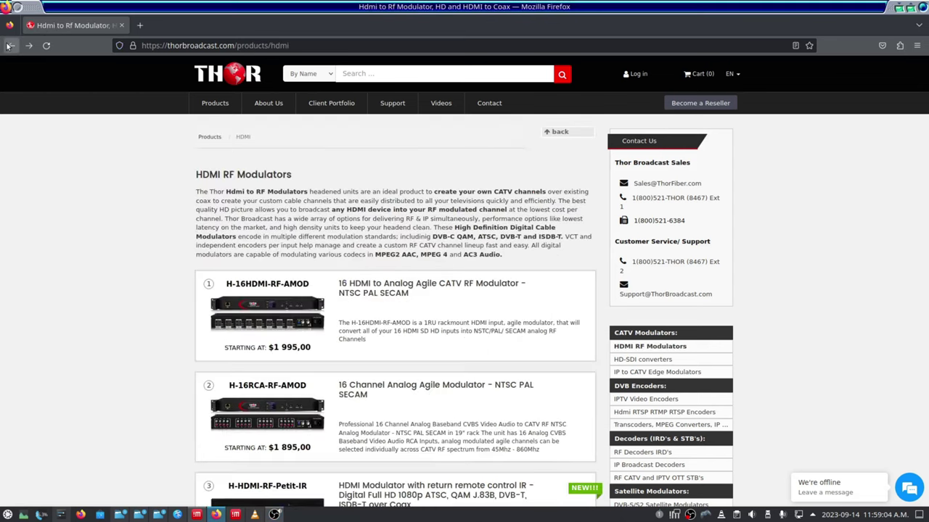
{"action": "scroll", "coordinate": [95, 219], "scroll_direction": "down", "scroll_amount": 6}
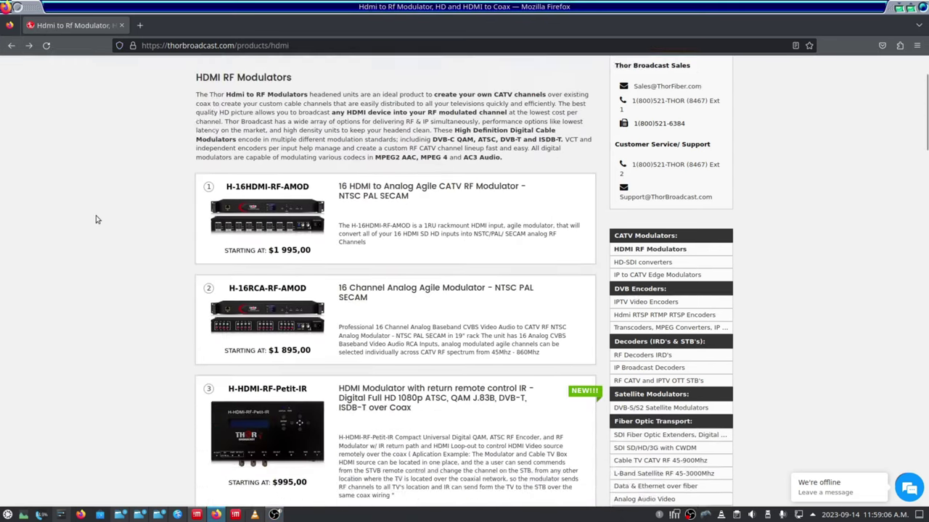
{"action": "scroll", "coordinate": [95, 219], "scroll_direction": "down", "scroll_amount": 5}
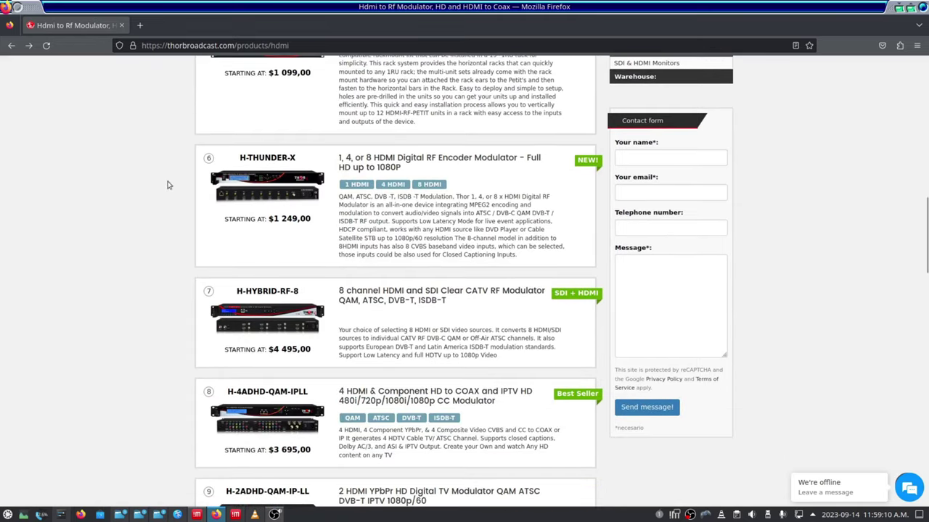
{"action": "left_click", "coordinate": [362, 186]}
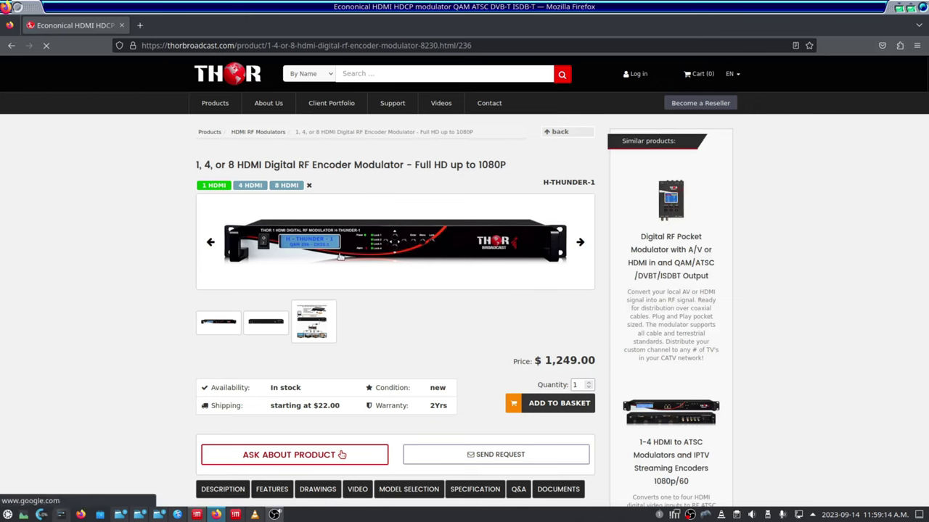
Step: Open the 8 HDMI version of the H-THUNDER-X from the product list and browse its enlarged product images
{"action": "left_click", "coordinate": [11, 45]}
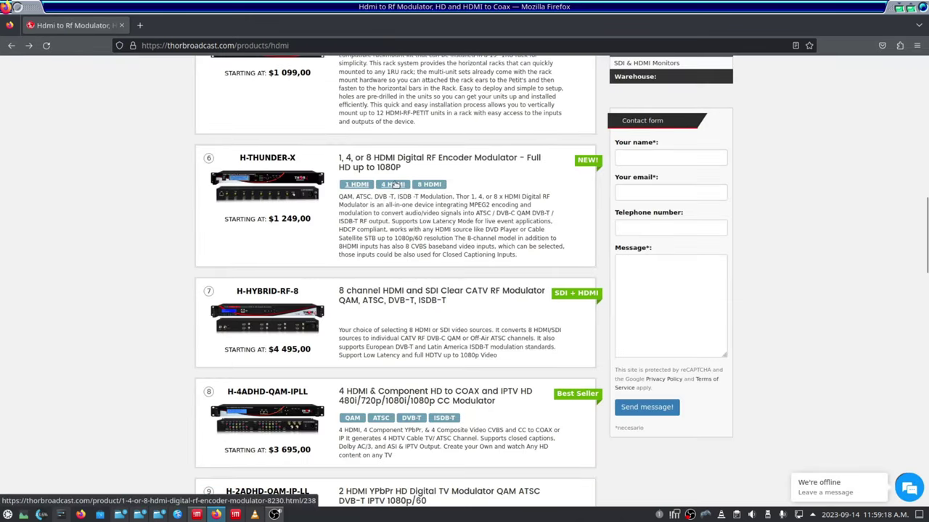
{"action": "left_click", "coordinate": [433, 186]}
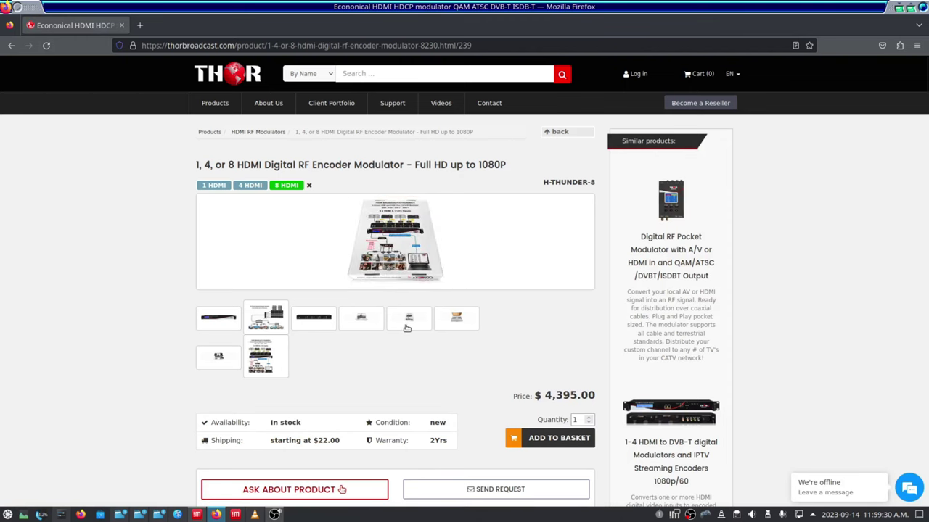
{"action": "left_click", "coordinate": [392, 245]}
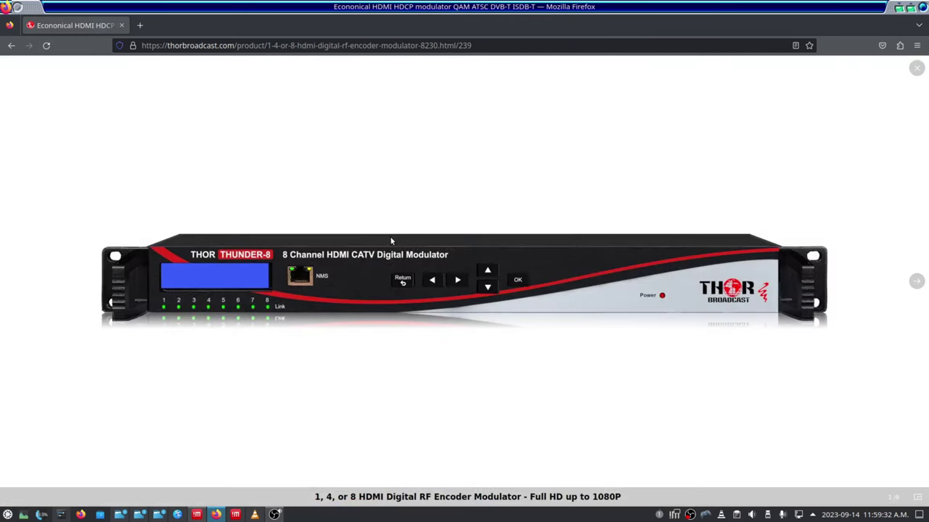
{"action": "left_click", "coordinate": [916, 281]}
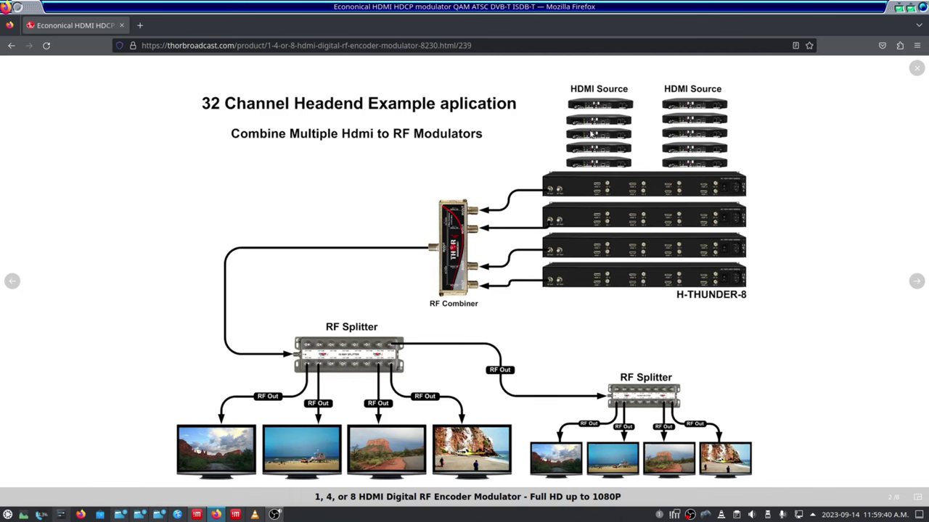
{"action": "key", "text": "Right"}
{"action": "key", "text": "Right"}
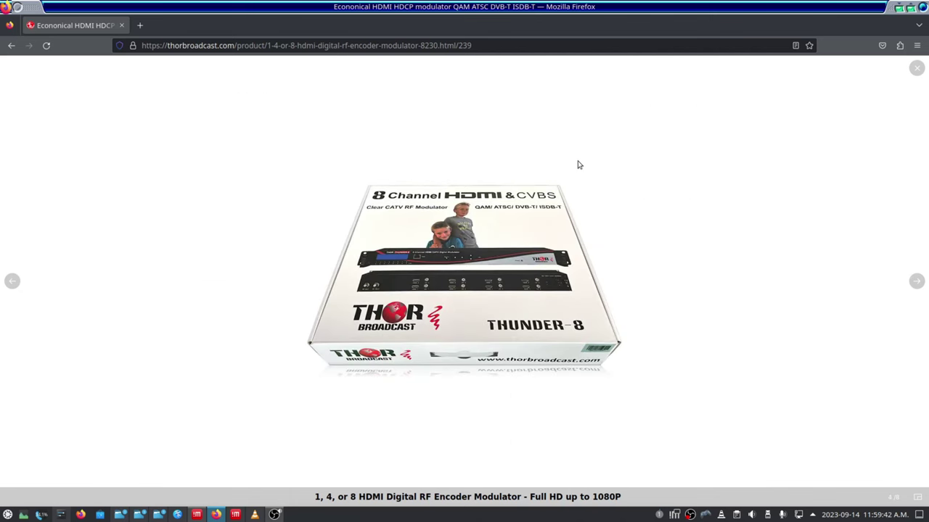
{"action": "key", "text": "Right"}
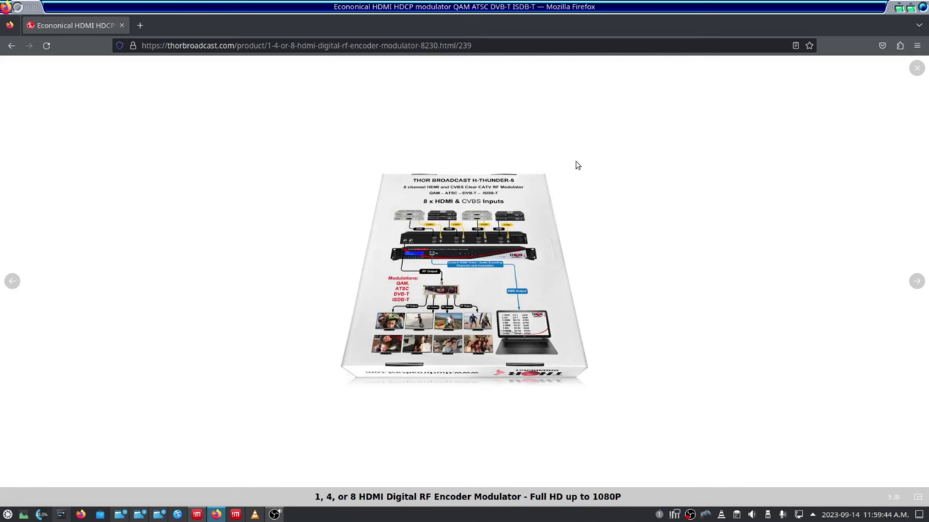
{"action": "left_click", "coordinate": [11, 45]}
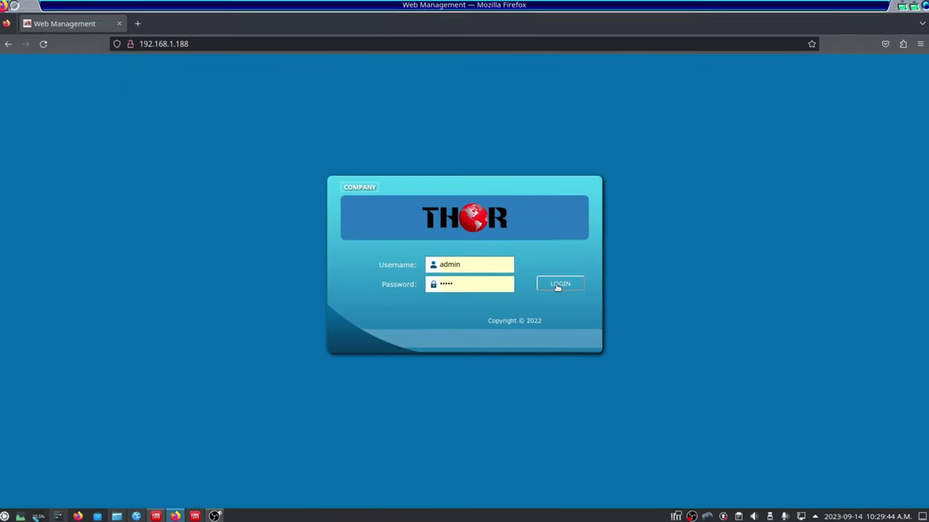
Step: Log in to the encoder's web management at 192.168.1.188 and view the modulation standards available for Channel 1
{"action": "left_click", "coordinate": [557, 285]}
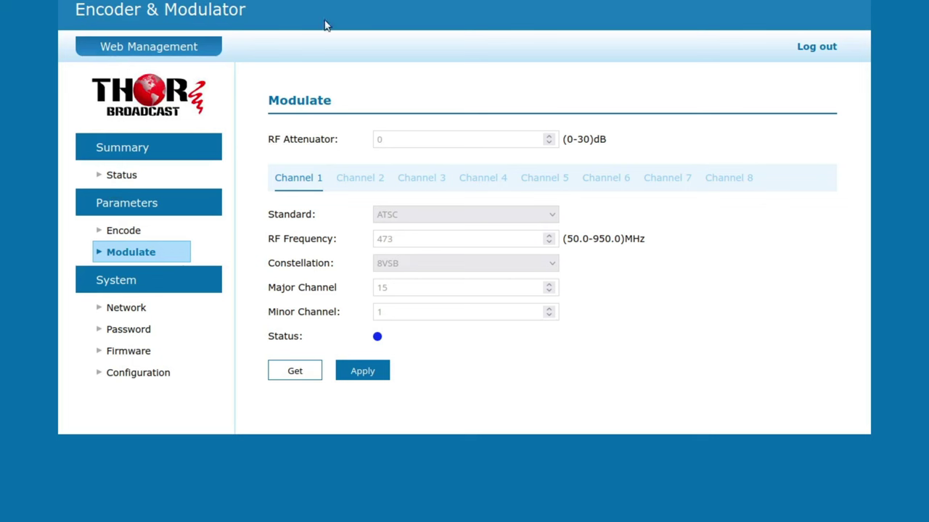
{"action": "left_click", "coordinate": [544, 216]}
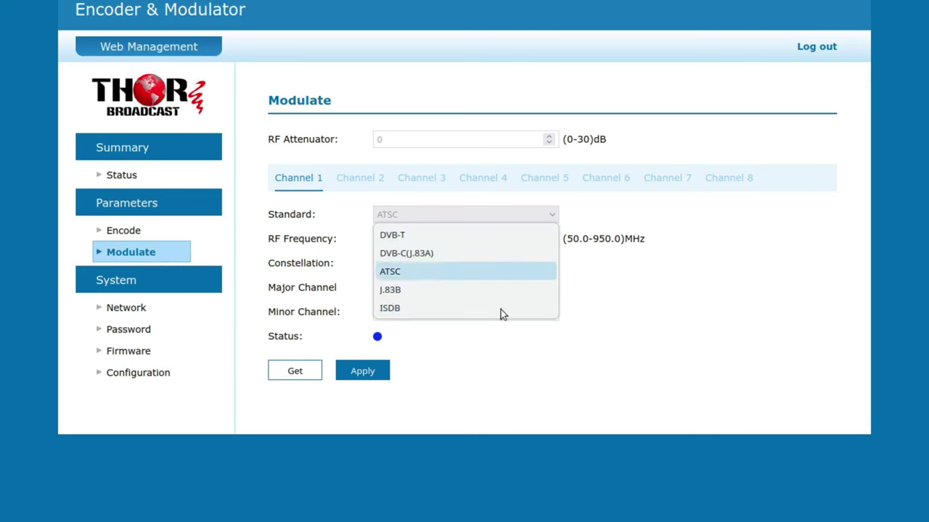
{"action": "left_click", "coordinate": [543, 408]}
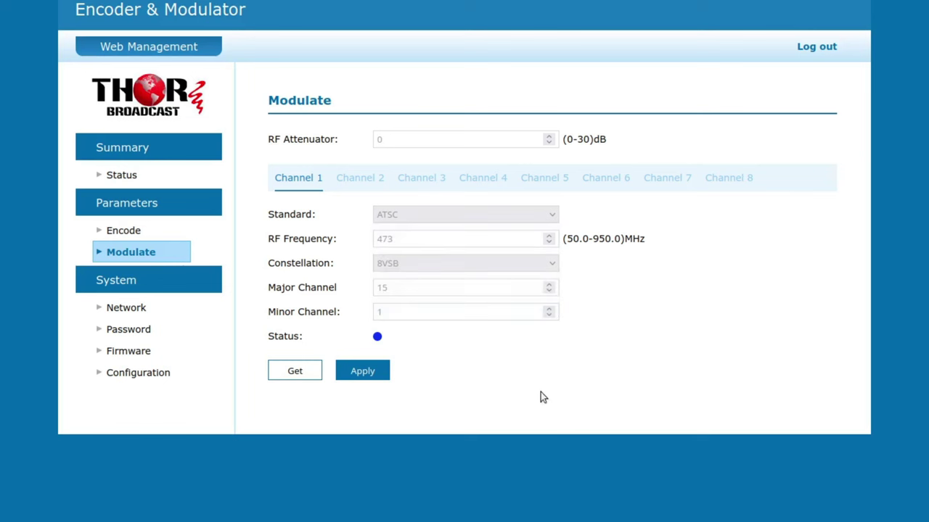
Step: Switch Channel 1's modulation standard to DVB-T, and after viewing its parameters, to DVB-C(J.83A)
{"action": "left_click", "coordinate": [476, 214]}
{"action": "left_click", "coordinate": [470, 232]}
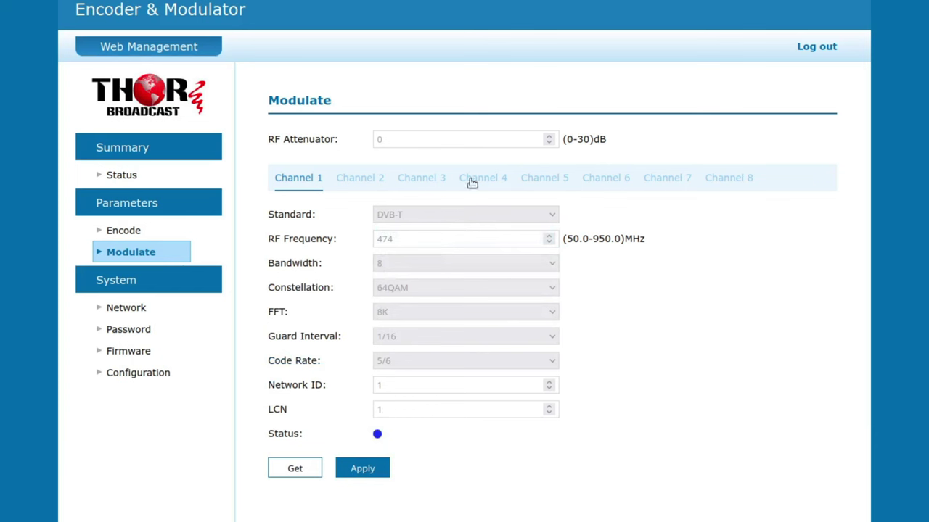
{"action": "left_click", "coordinate": [495, 218]}
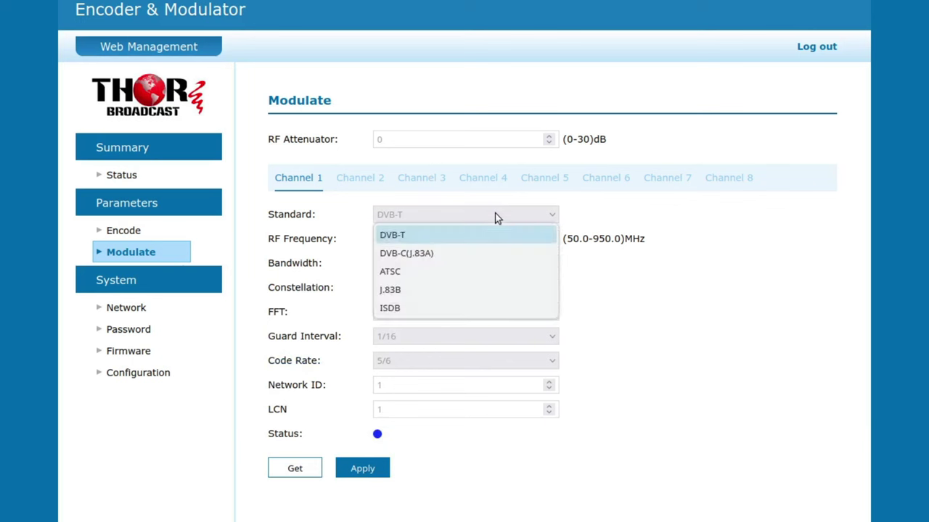
{"action": "left_click", "coordinate": [472, 255]}
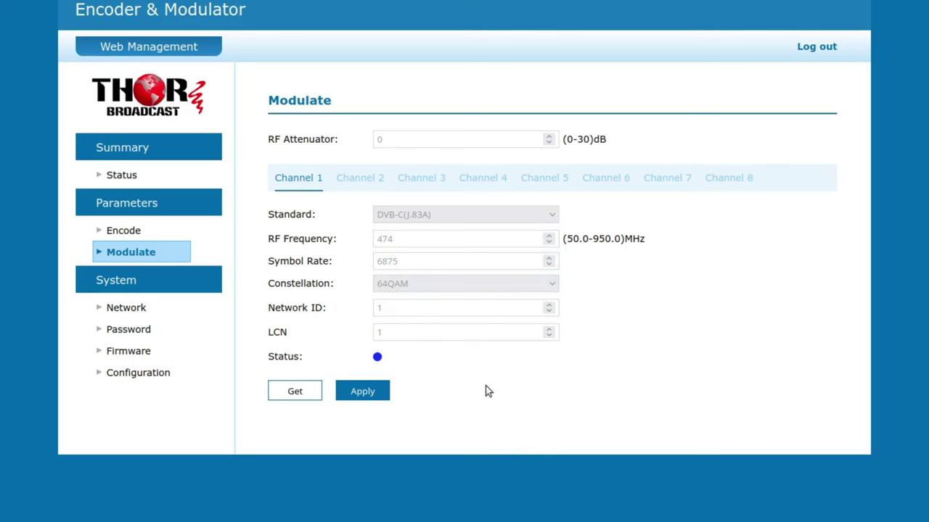
Step: Try the ISDB and J.83B standards on Channel 1 and set the standard back to ATSC
{"action": "left_click", "coordinate": [521, 214]}
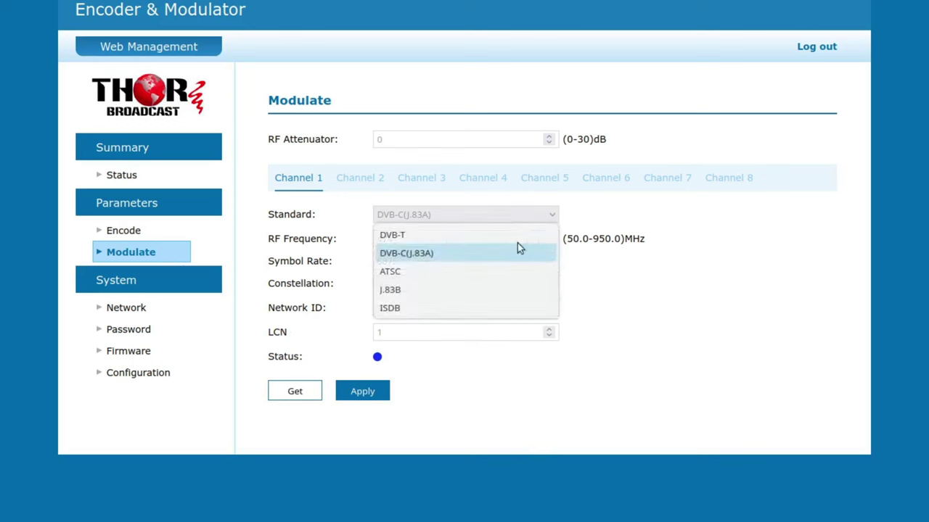
{"action": "left_click", "coordinate": [502, 306]}
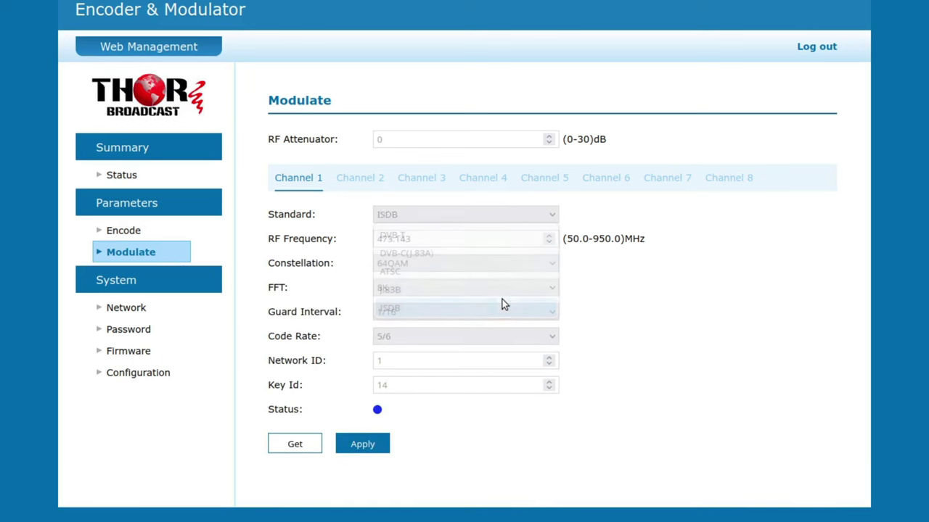
{"action": "left_click", "coordinate": [507, 217]}
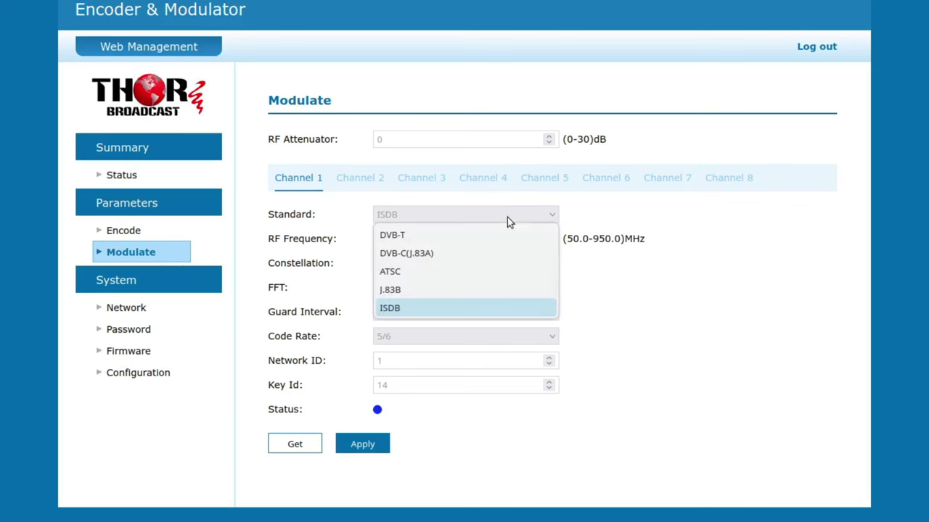
{"action": "left_click", "coordinate": [493, 287]}
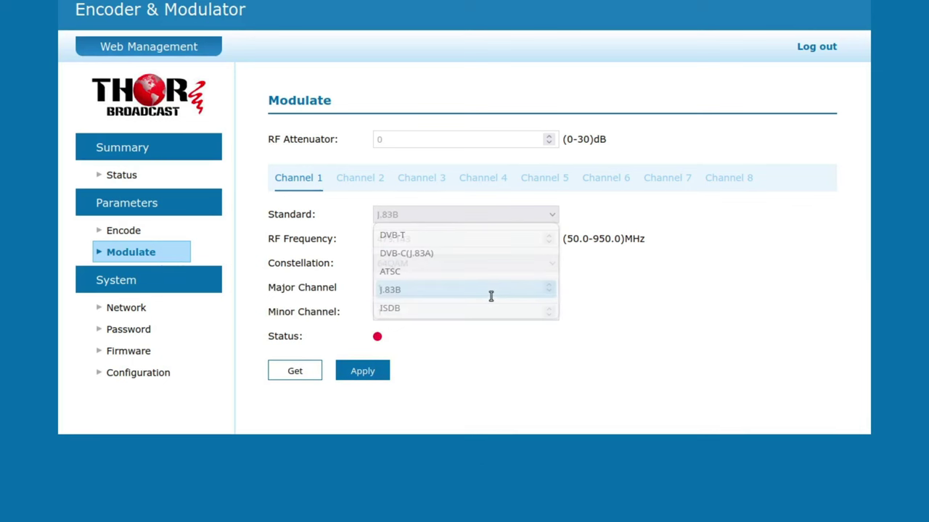
{"action": "left_click", "coordinate": [515, 215]}
{"action": "left_click", "coordinate": [436, 271]}
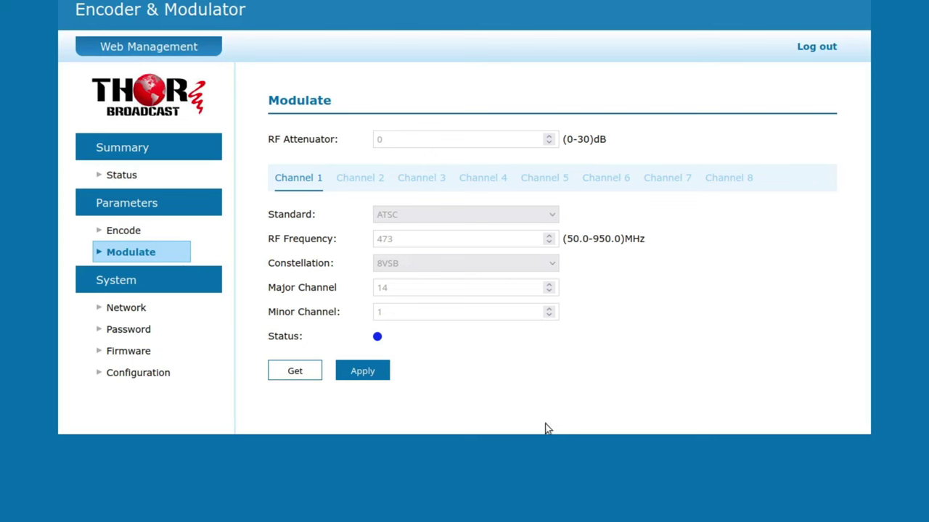
Step: View the modulation settings of Channel 2 and Channel 3
{"action": "left_click", "coordinate": [357, 182]}
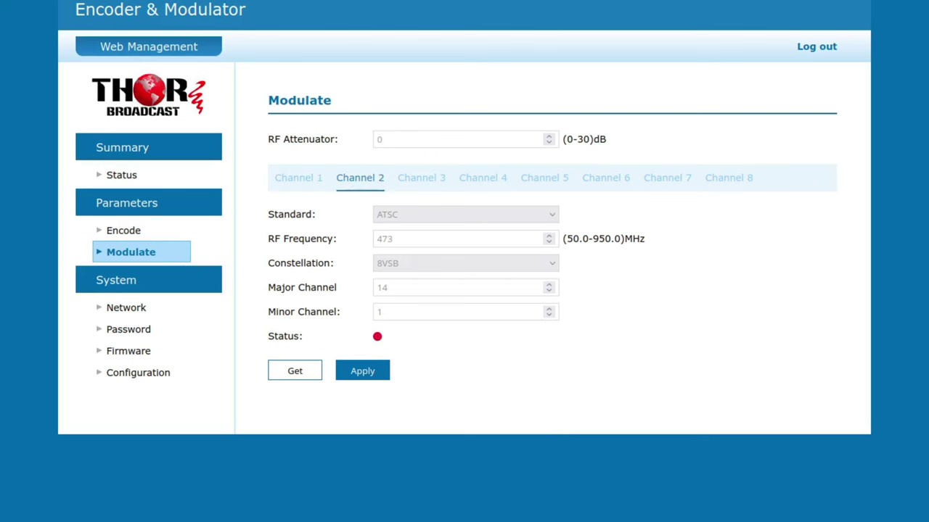
{"action": "left_click", "coordinate": [425, 181]}
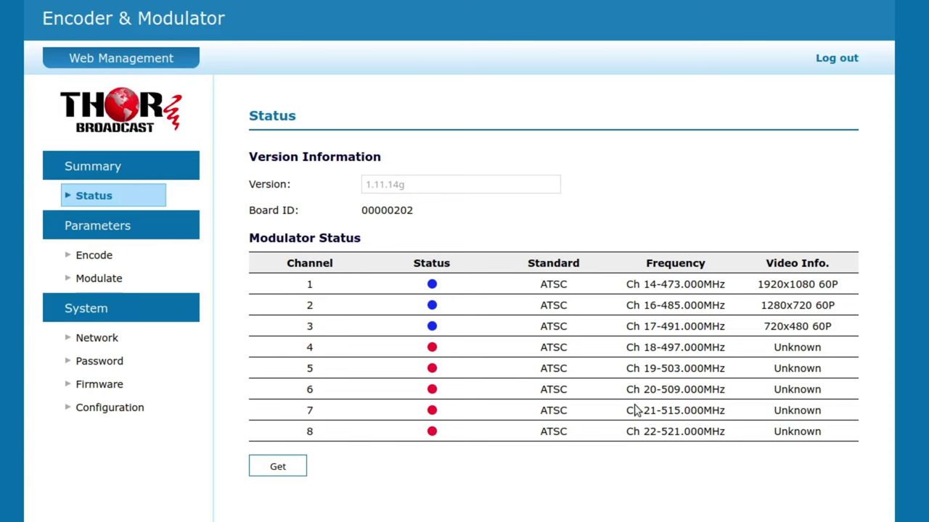
Step: Open the Encode parameters and examine Channel 1's Input Source options and Program Name field
{"action": "left_click", "coordinate": [95, 256]}
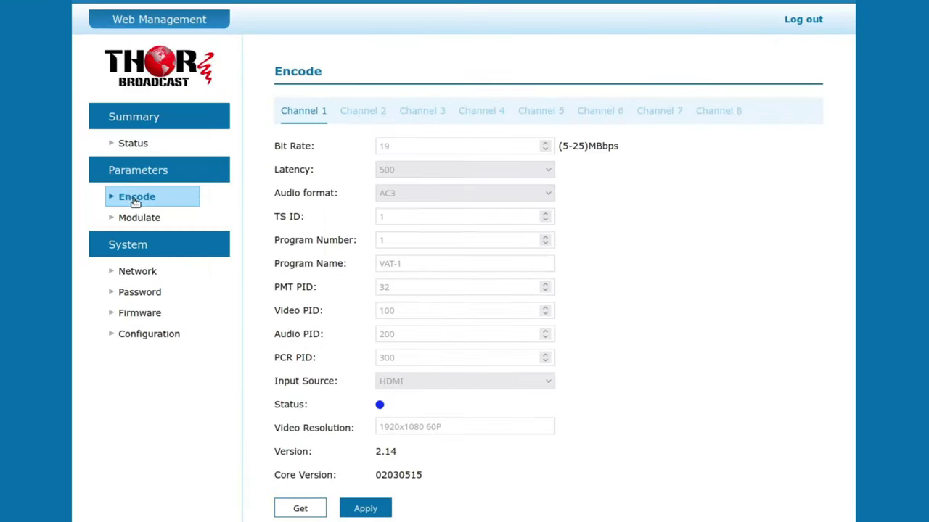
{"action": "left_click", "coordinate": [488, 378]}
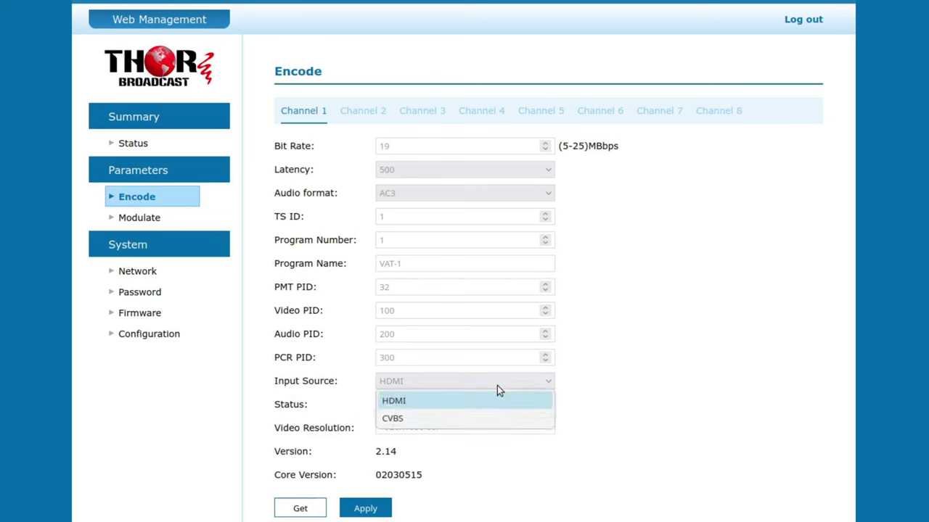
{"action": "left_click", "coordinate": [497, 386]}
{"action": "left_click", "coordinate": [496, 385]}
{"action": "left_click", "coordinate": [496, 385]}
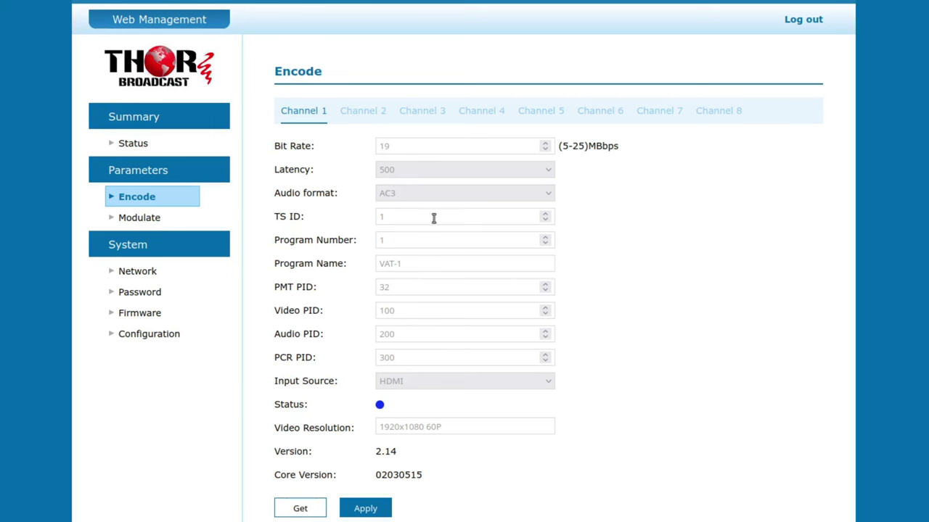
{"action": "left_click", "coordinate": [433, 259]}
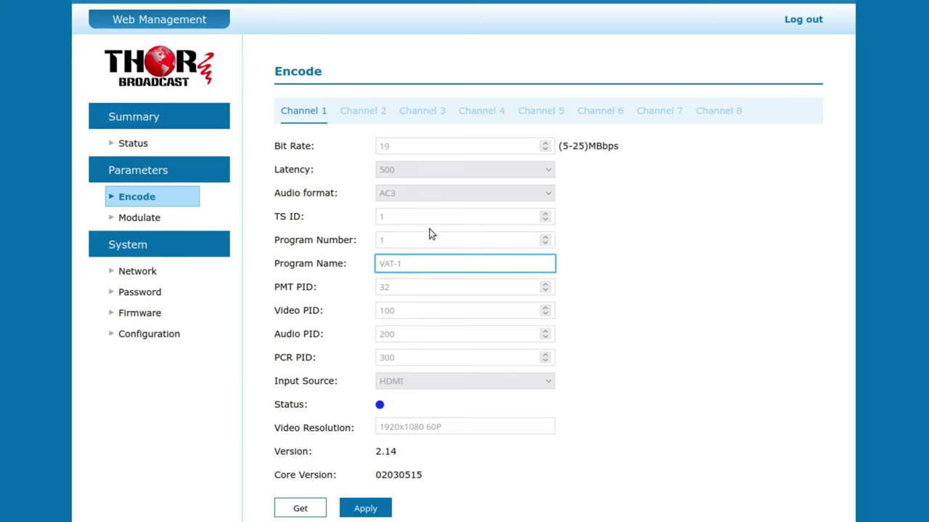
Step: Review the encode settings of Channels 2, 3 and 4, including the audio format options of Channel 3
{"action": "left_click", "coordinate": [364, 113]}
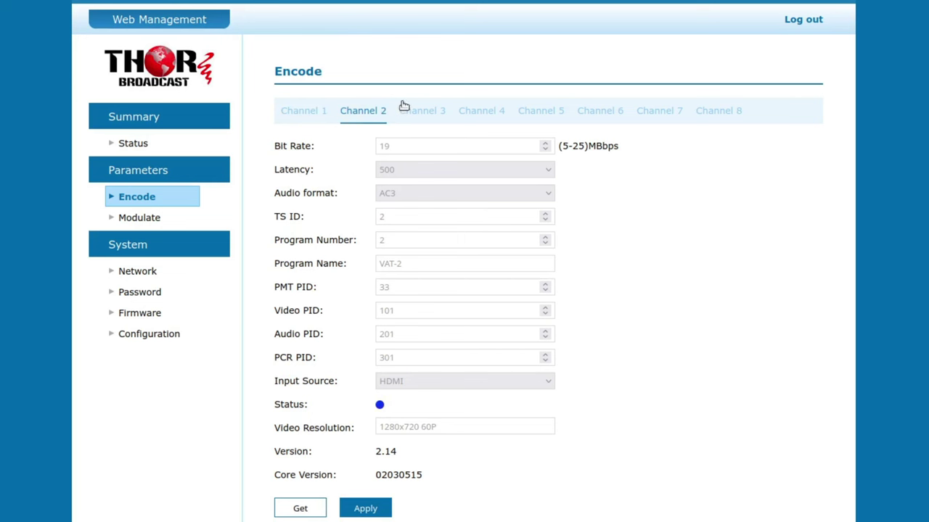
{"action": "left_click", "coordinate": [410, 111]}
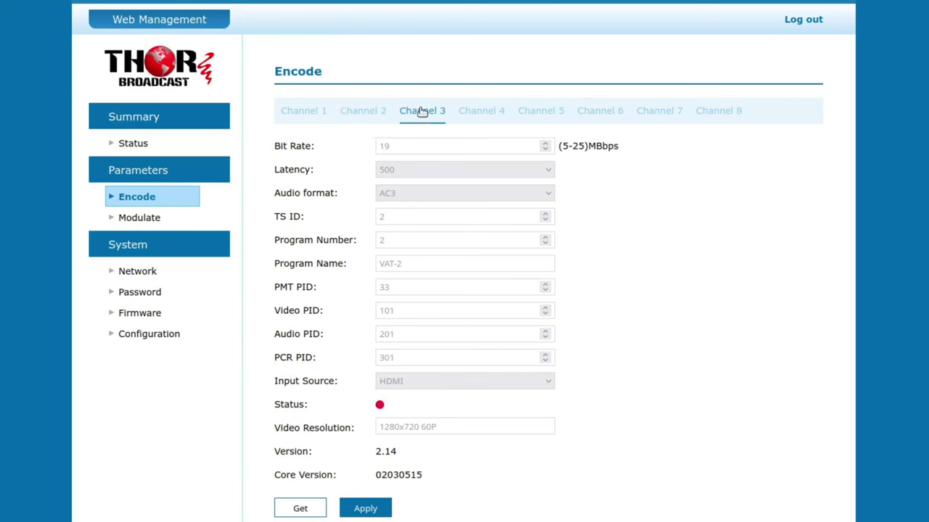
{"action": "left_click", "coordinate": [498, 193]}
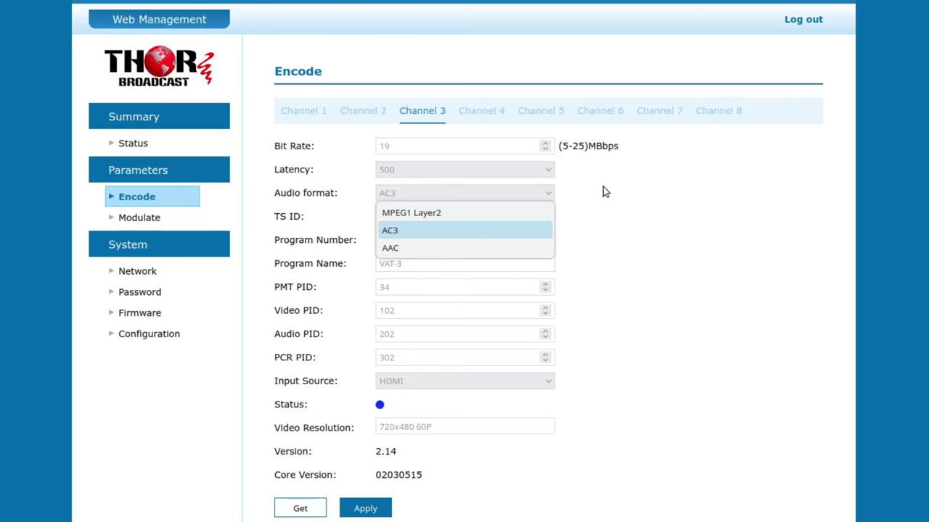
{"action": "left_click", "coordinate": [486, 110]}
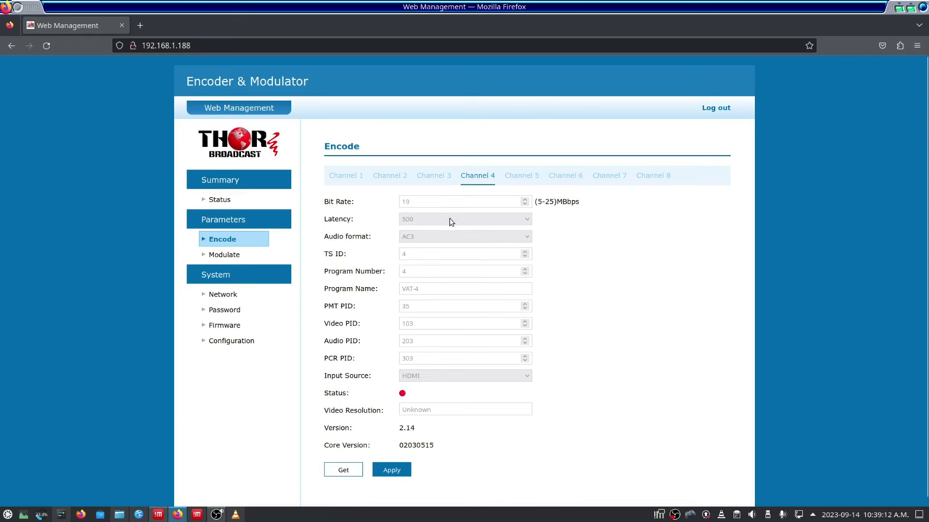
Step: View the device's Network, Password and Firmware system pages
{"action": "left_click", "coordinate": [246, 295]}
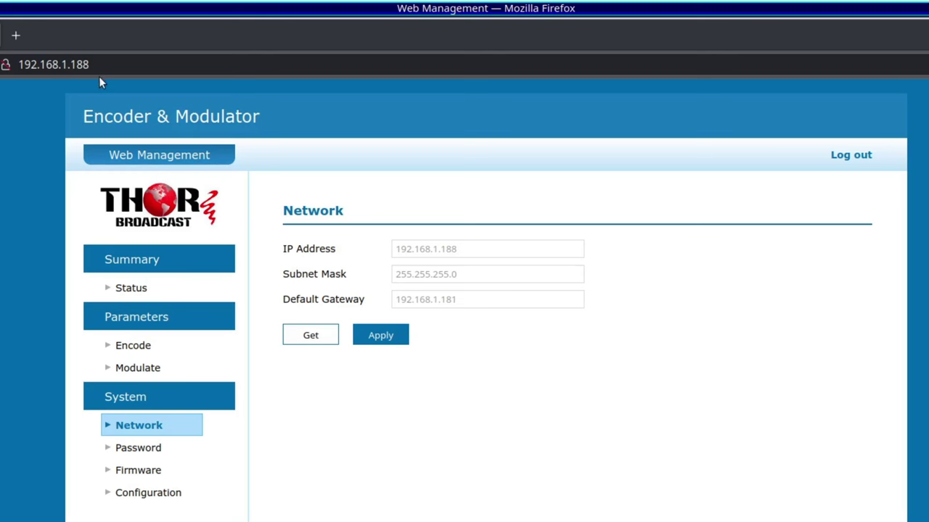
{"action": "left_click", "coordinate": [138, 448]}
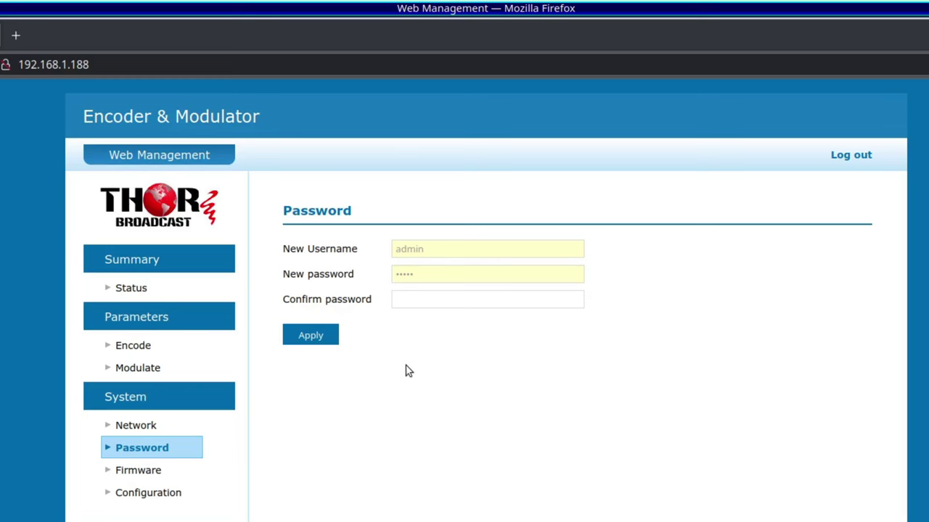
{"action": "left_click", "coordinate": [174, 475]}
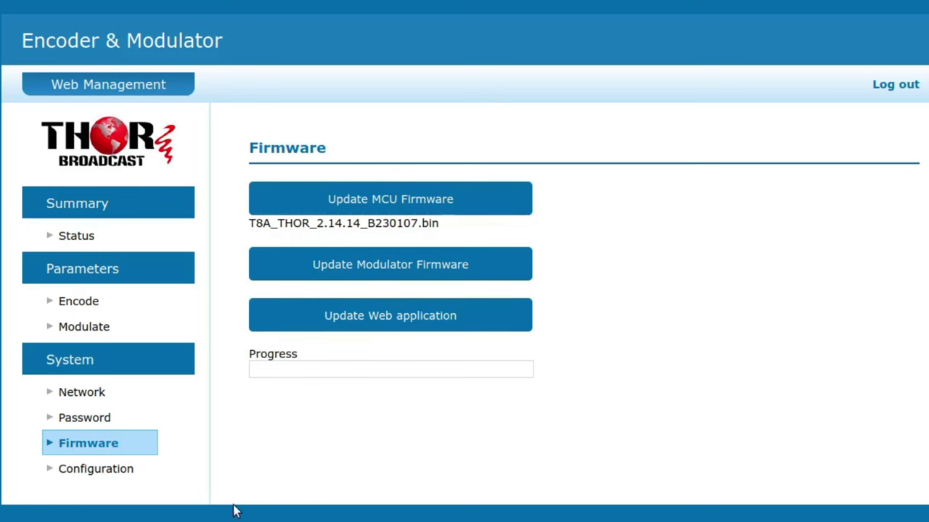
Step: View the device's Configuration page and the Status summary page
{"action": "left_click", "coordinate": [111, 475]}
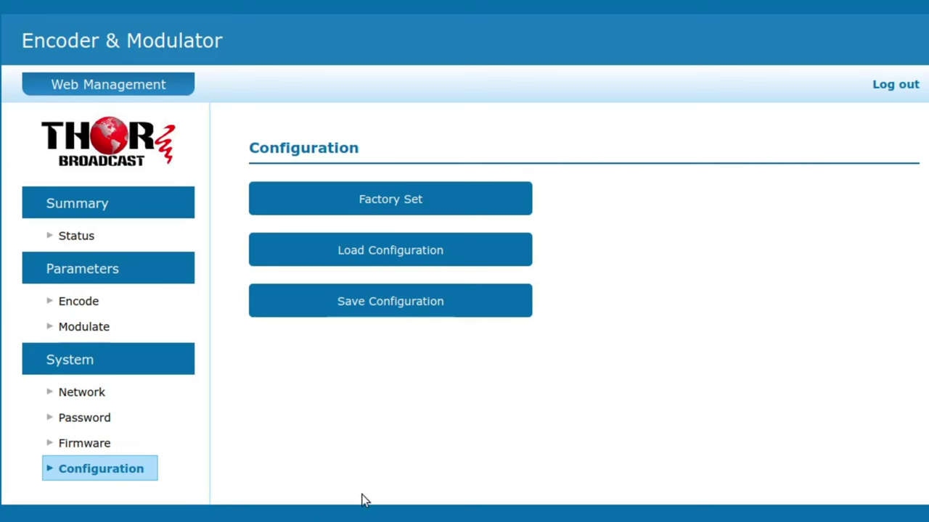
{"action": "left_click", "coordinate": [54, 249]}
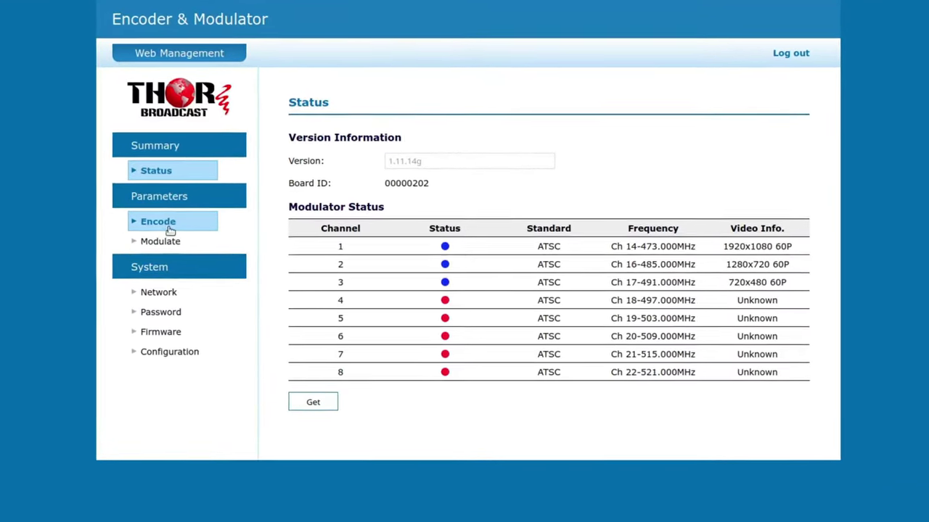
Step: Change the encode Program Name of Channel 3 to Thor3 and apply the setting
{"action": "left_click", "coordinate": [158, 224]}
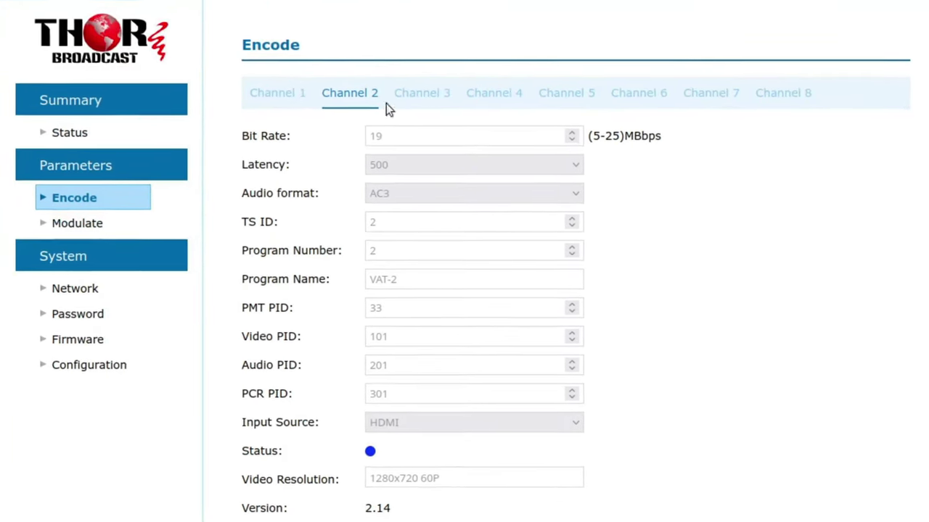
{"action": "left_click", "coordinate": [437, 110]}
{"action": "left_click", "coordinate": [419, 274]}
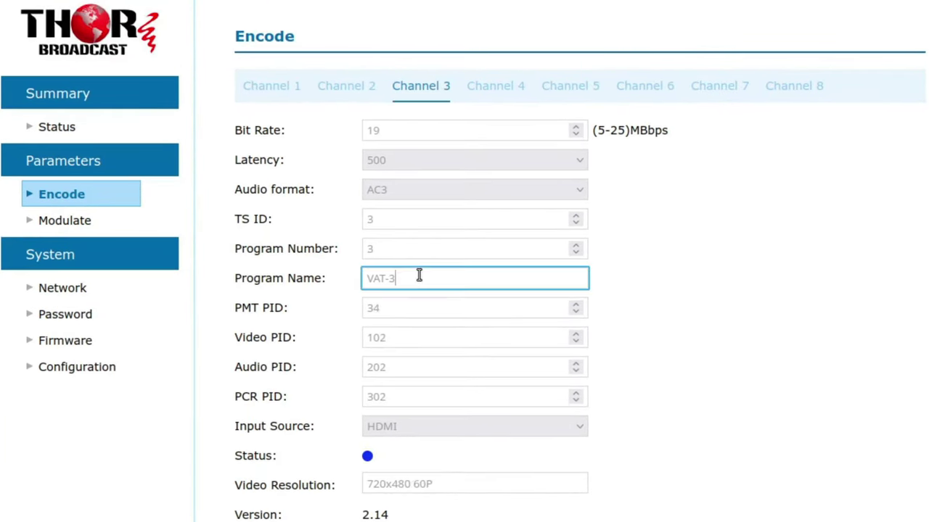
{"action": "type", "text": "M"}
{"action": "key", "text": "BackSpace"}
{"action": "key", "text": "BackSpace"}
{"action": "key", "text": "BackSpace"}
{"action": "key", "text": "BackSpace"}
{"action": "key", "text": "BackSpace"}
{"action": "key", "text": "BackSpace"}
{"action": "key", "text": "BackSpace"}
{"action": "type", "text": "Th"}
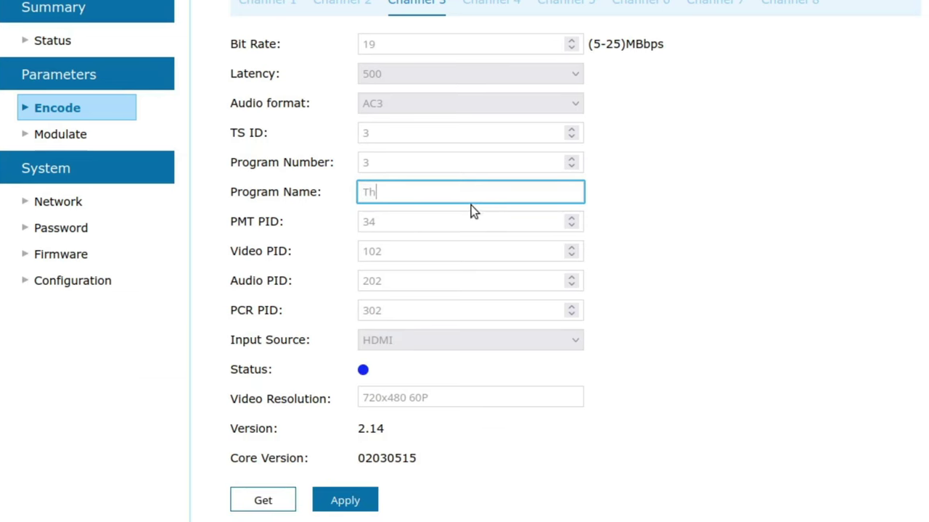
{"action": "type", "text": "or3"}
{"action": "left_click", "coordinate": [357, 506]}
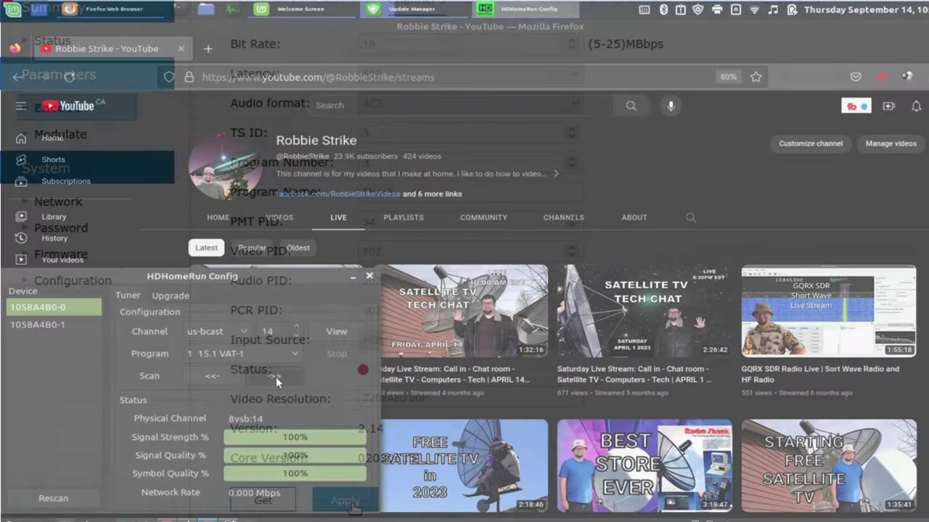
Step: Switch to HDHomeRun Config, scan up to channel 17 and open the Thor3 program for viewing
{"action": "left_click", "coordinate": [275, 376]}
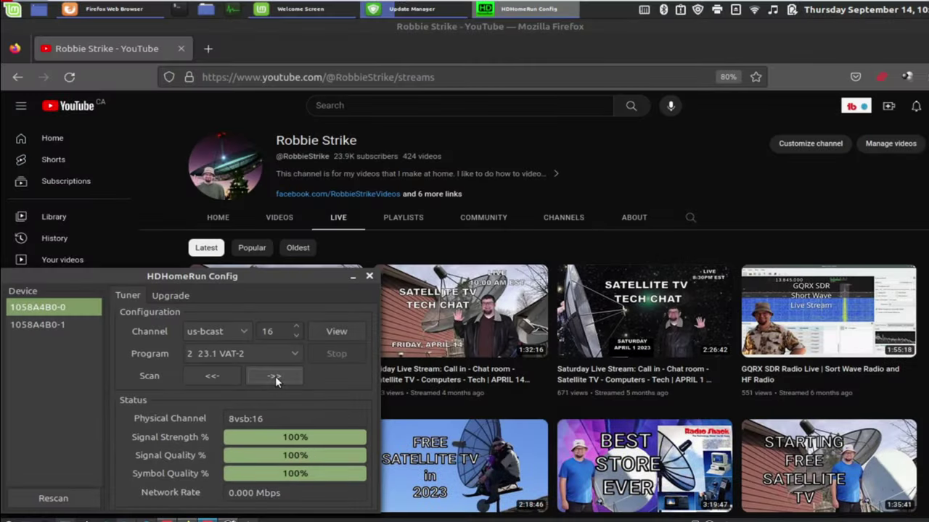
{"action": "left_click", "coordinate": [275, 376]}
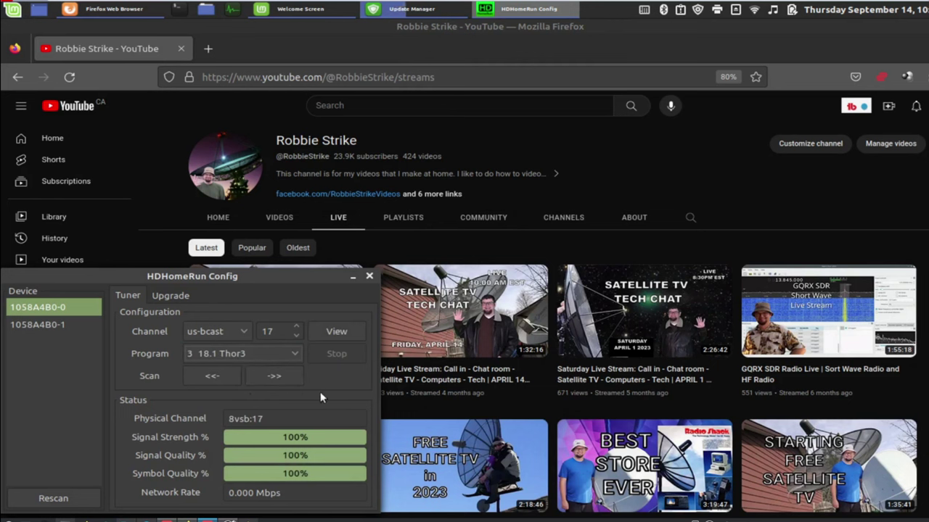
{"action": "left_click", "coordinate": [335, 331]}
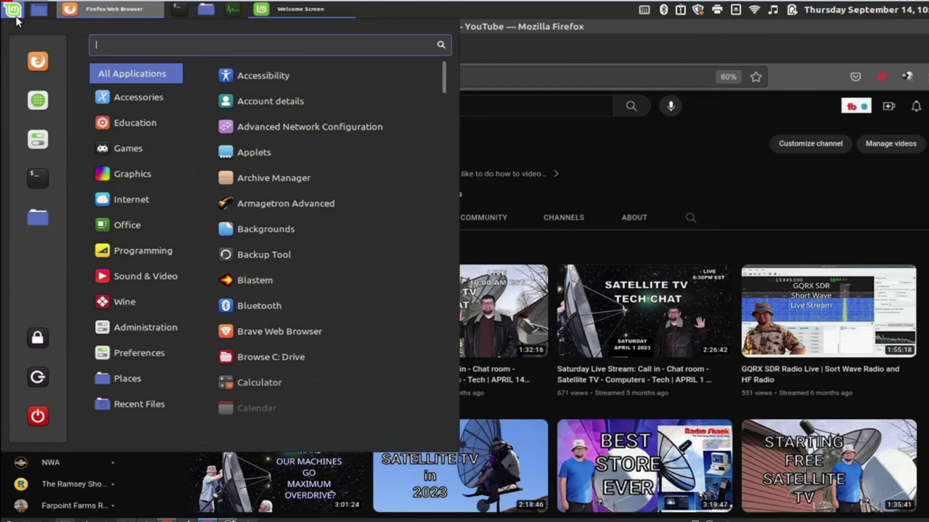
Step: Launch HDHomeRun Config and move its window to the lower-left area of the desktop
{"action": "type", "text": "hd"}
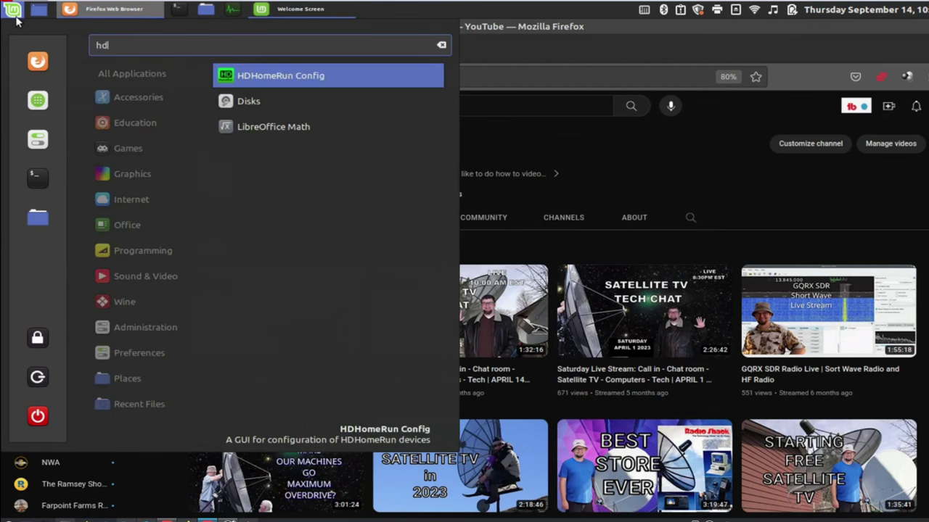
{"action": "left_click", "coordinate": [338, 72]}
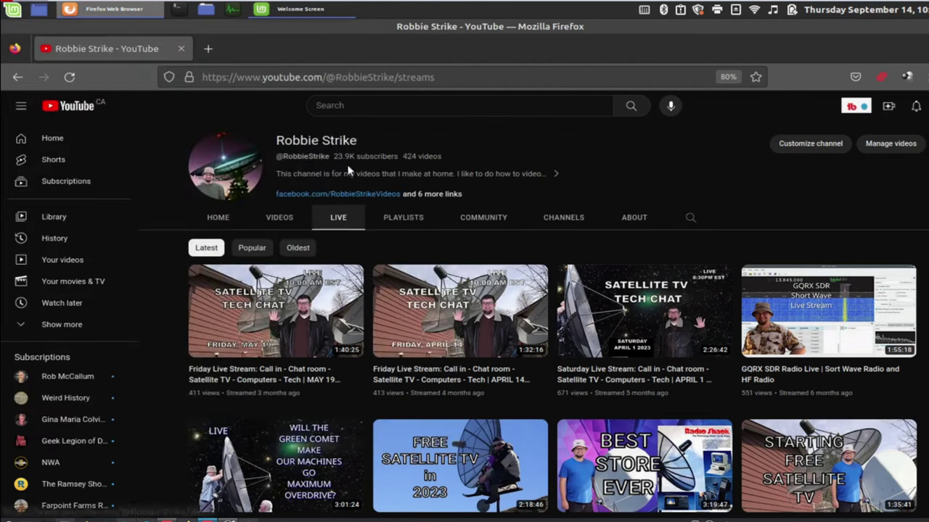
{"action": "left_click_drag", "start_coordinate": [475, 146], "coordinate": [189, 268]}
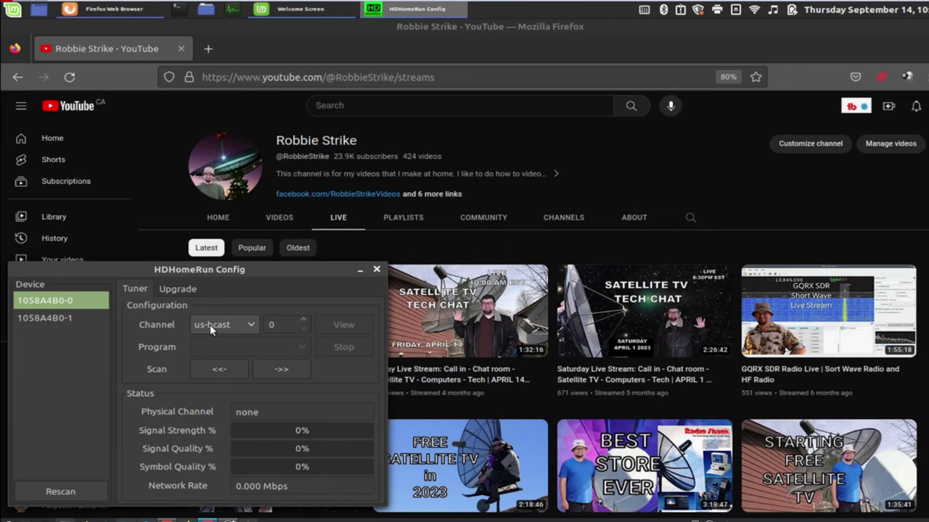
Step: Scan the us-bcast channels upward to channels 6 and 8 and check the programs listed on each
{"action": "left_click", "coordinate": [273, 364]}
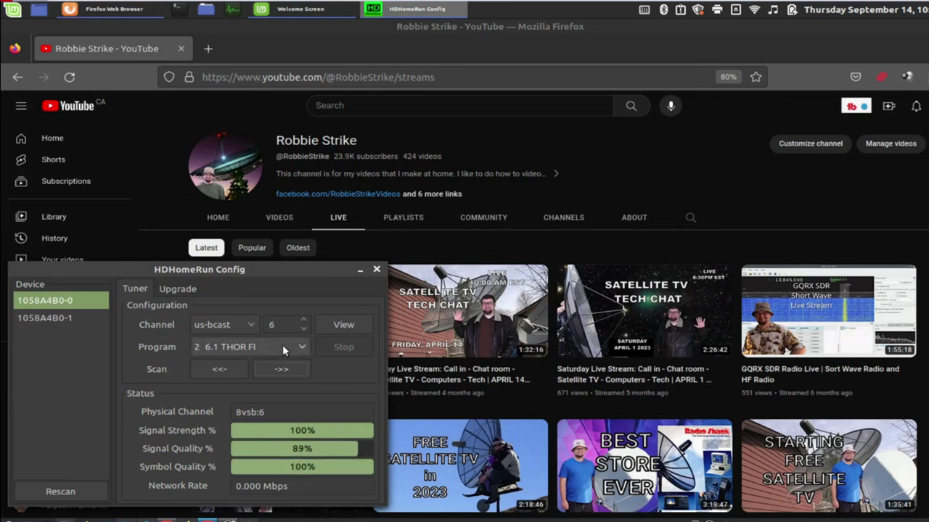
{"action": "left_click", "coordinate": [282, 345]}
{"action": "left_click", "coordinate": [282, 344]}
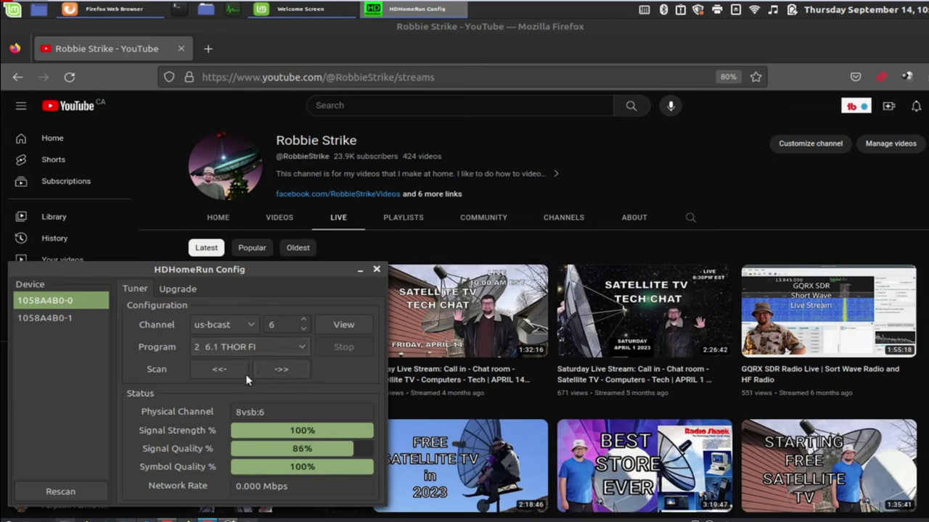
{"action": "left_click", "coordinate": [280, 369]}
{"action": "left_click", "coordinate": [279, 367]}
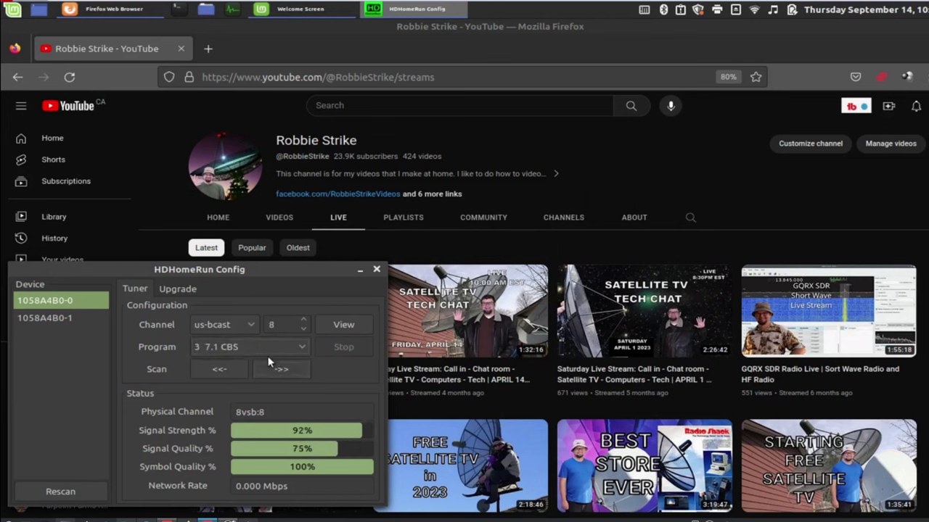
{"action": "left_click", "coordinate": [267, 351]}
Step: Continue the upward scan to channels 11 and 14 and check the programs carried on each
{"action": "left_click", "coordinate": [282, 371]}
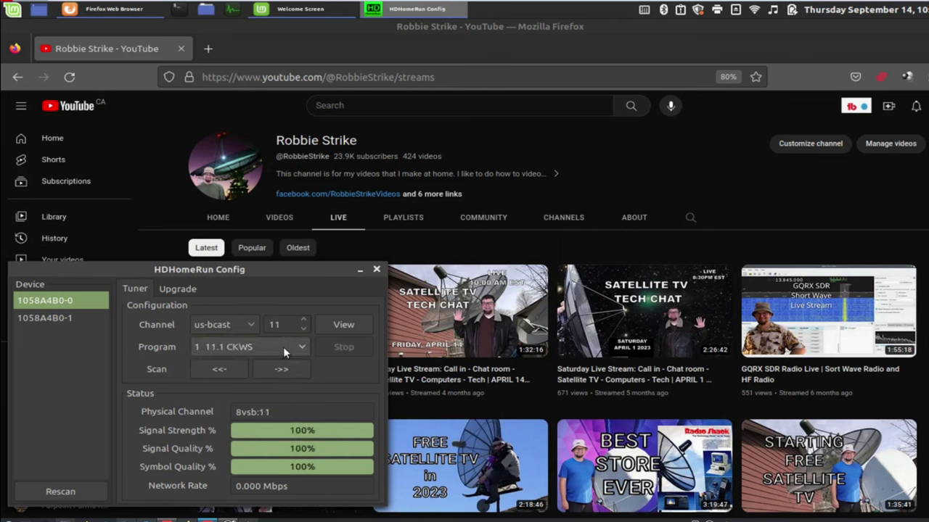
{"action": "left_click", "coordinate": [283, 347]}
{"action": "left_click", "coordinate": [283, 349]}
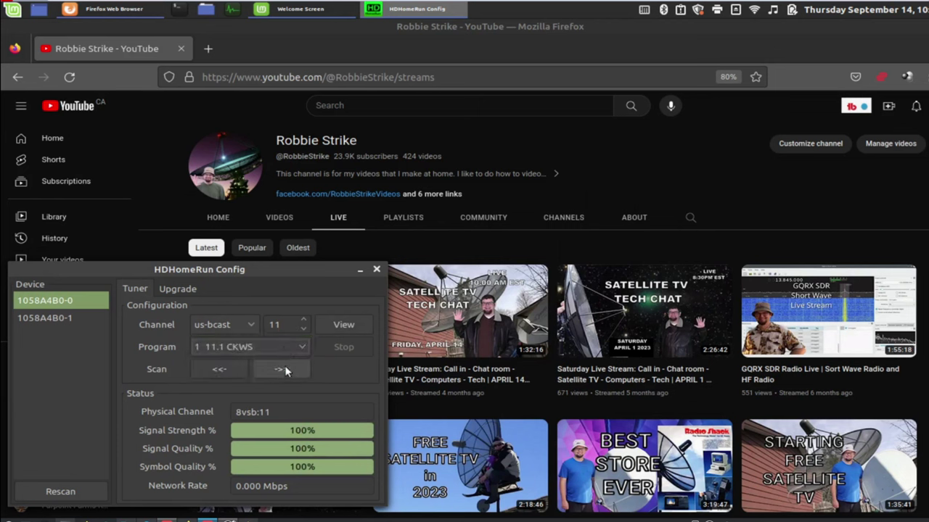
{"action": "left_click", "coordinate": [285, 370]}
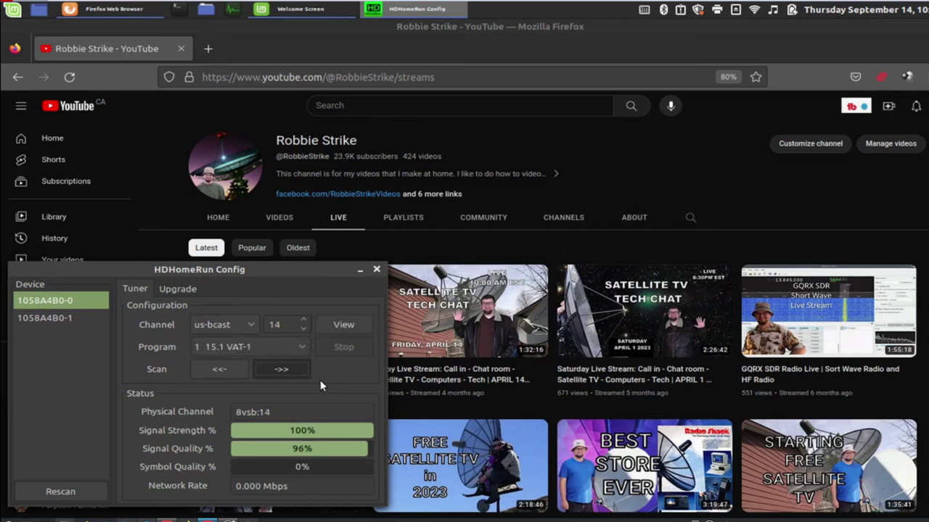
{"action": "left_click", "coordinate": [271, 347]}
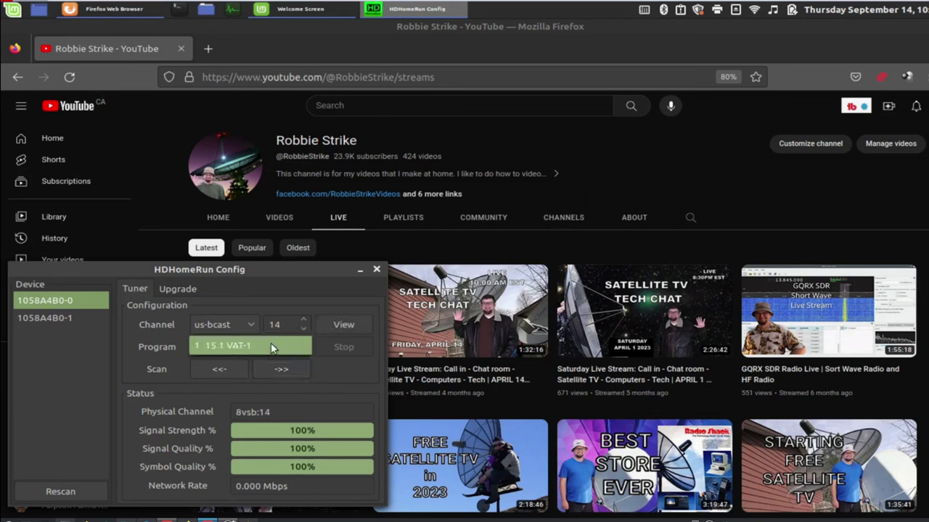
{"action": "left_click", "coordinate": [272, 347]}
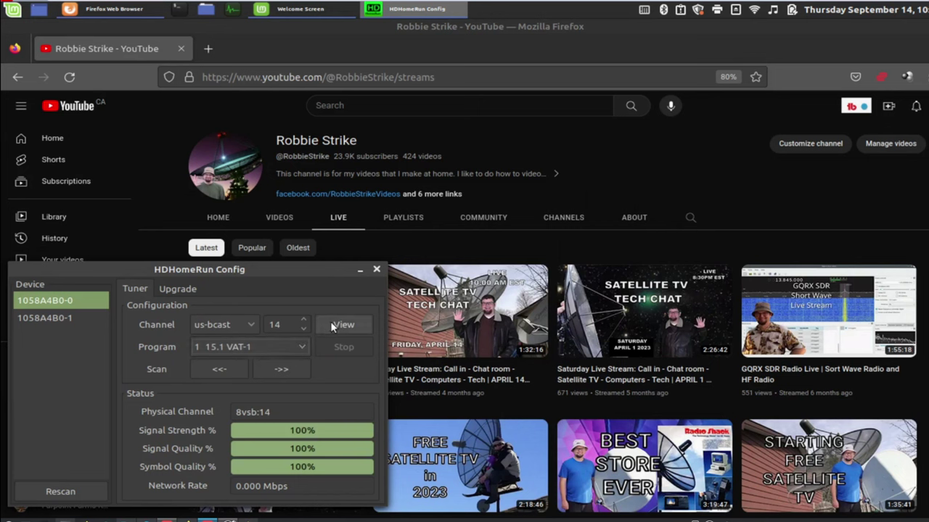
Step: Scan to channel 16 and watch the VAT-2 program in VLC with the sound muted, then close the player and stop the stream
{"action": "left_click", "coordinate": [293, 366]}
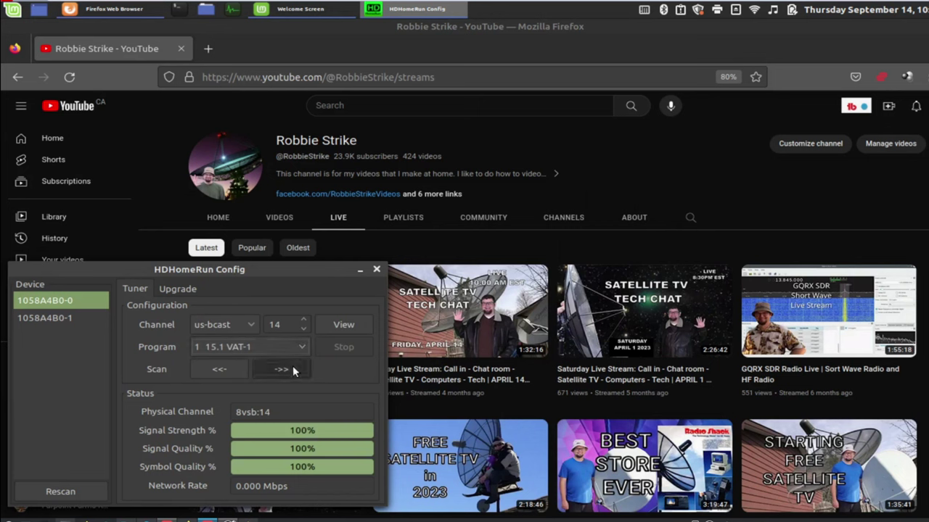
{"action": "left_click", "coordinate": [342, 323]}
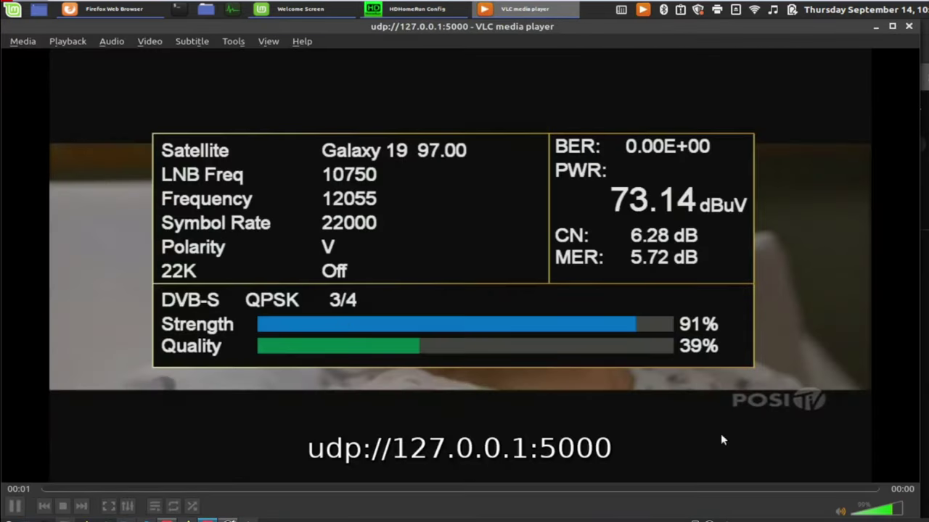
{"action": "left_click", "coordinate": [863, 515]}
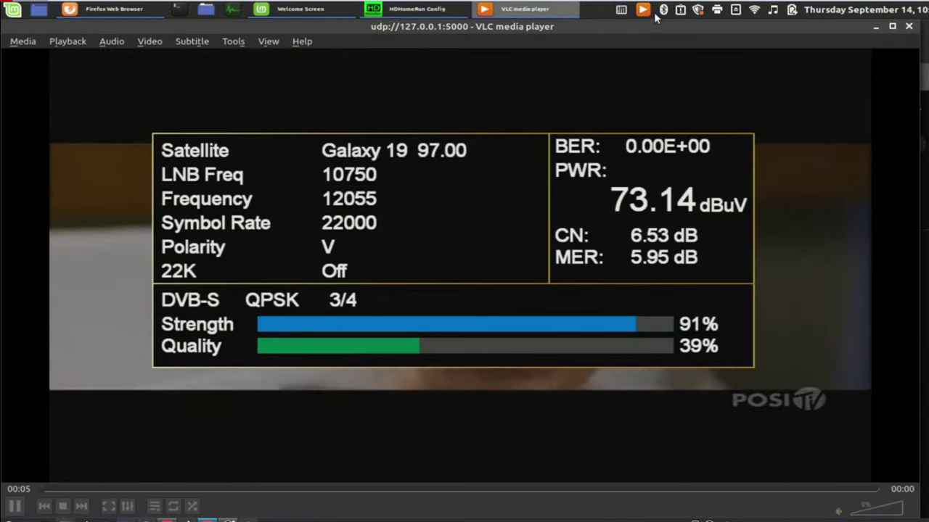
{"action": "left_click_drag", "start_coordinate": [639, 24], "coordinate": [1, 194]}
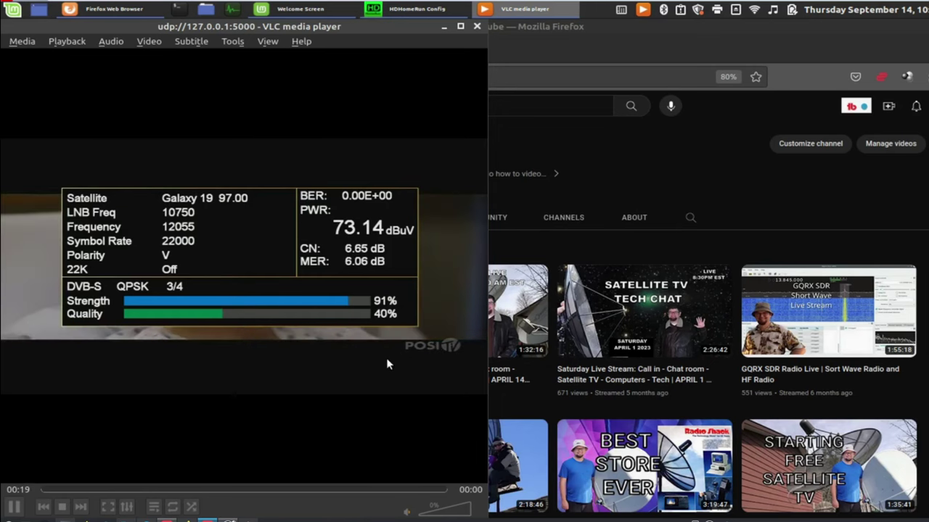
{"action": "key", "text": "ctrl+q"}
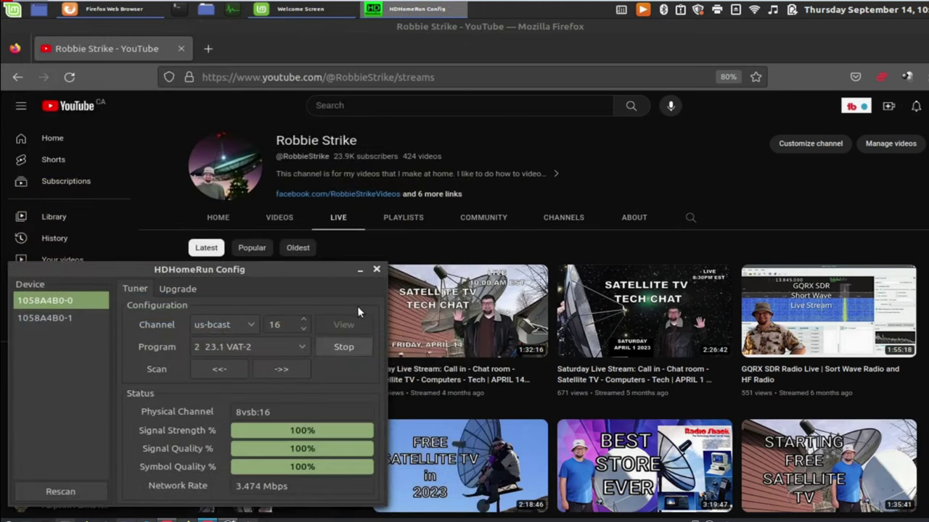
{"action": "left_click", "coordinate": [344, 346]}
Step: Scan to channel 17, check its program list, watch VAT-3 in VLC and close the player
{"action": "left_click", "coordinate": [277, 368]}
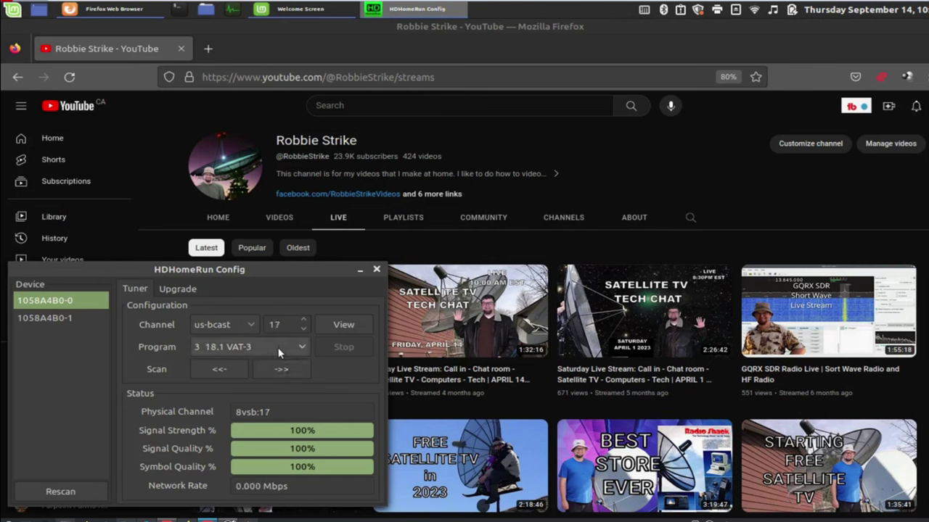
{"action": "left_click", "coordinate": [278, 347]}
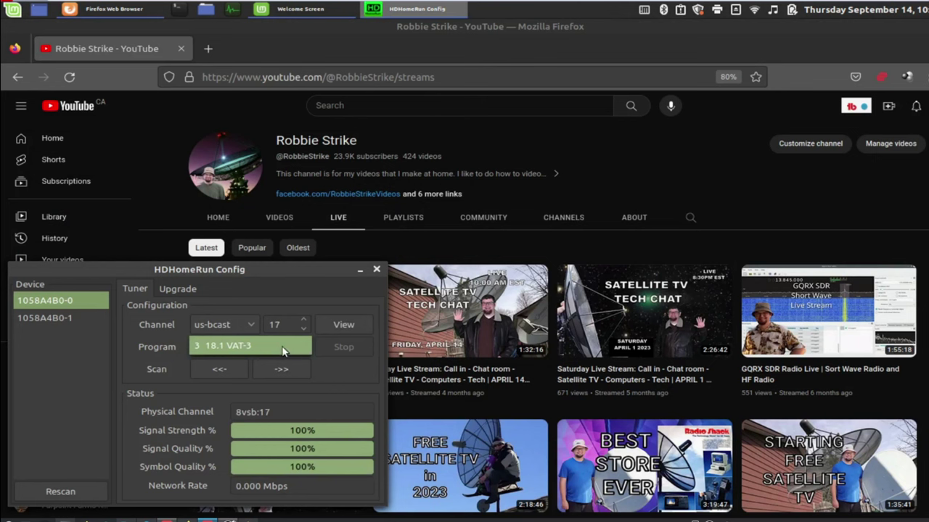
{"action": "left_click", "coordinate": [285, 348]}
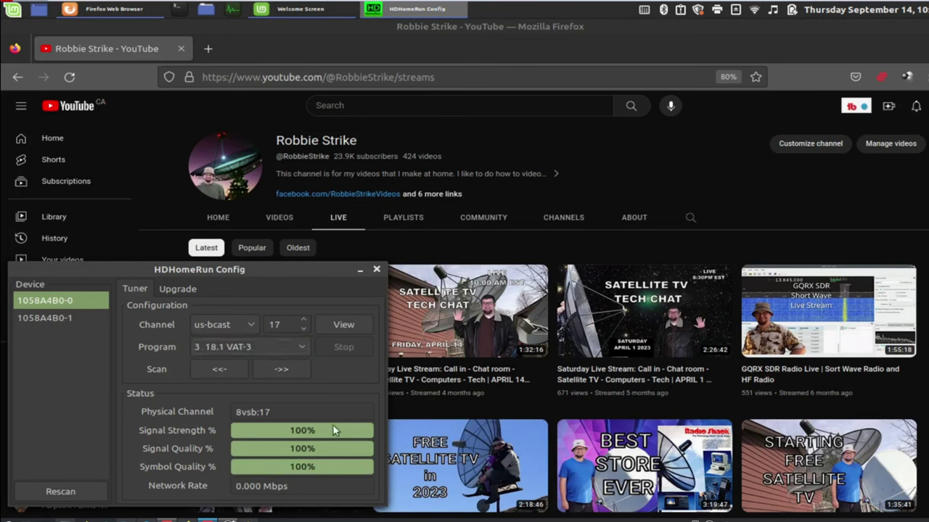
{"action": "left_click", "coordinate": [339, 325]}
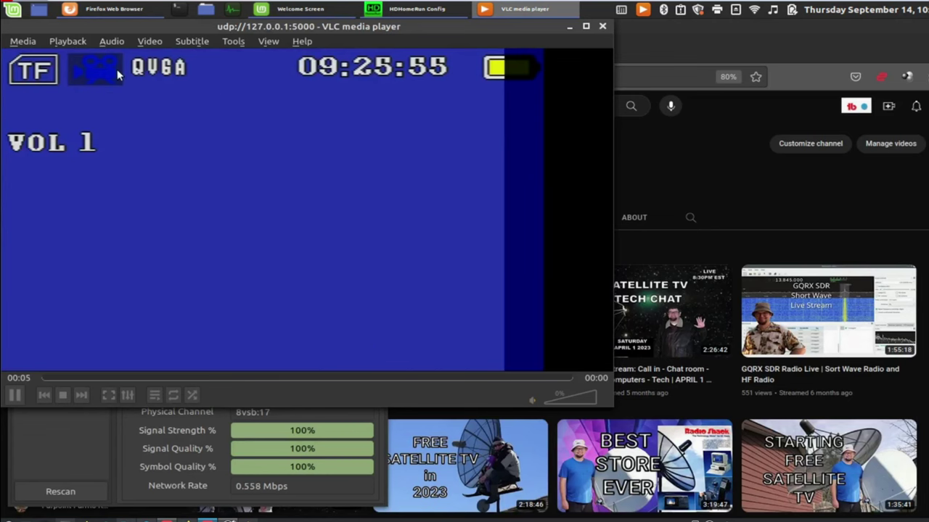
{"action": "left_click_drag", "start_coordinate": [296, 26], "coordinate": [373, 103]}
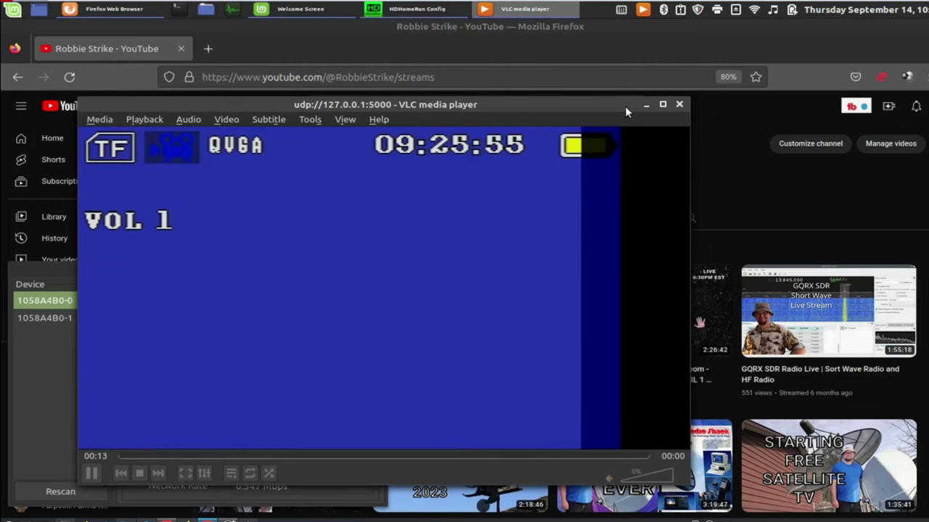
{"action": "left_click", "coordinate": [680, 107]}
Step: Scan to channel 18, watch the VAT-4 program in VLC and close the player
{"action": "left_click", "coordinate": [285, 370]}
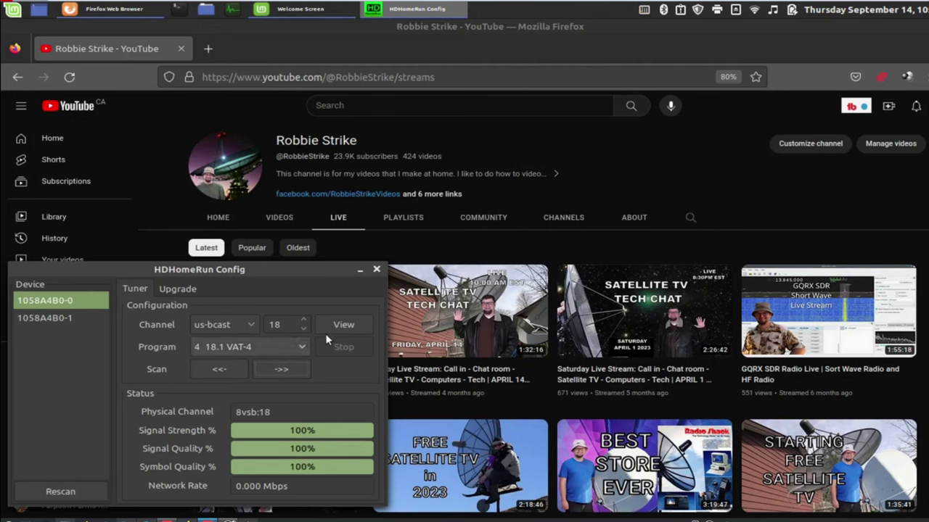
{"action": "left_click", "coordinate": [338, 324]}
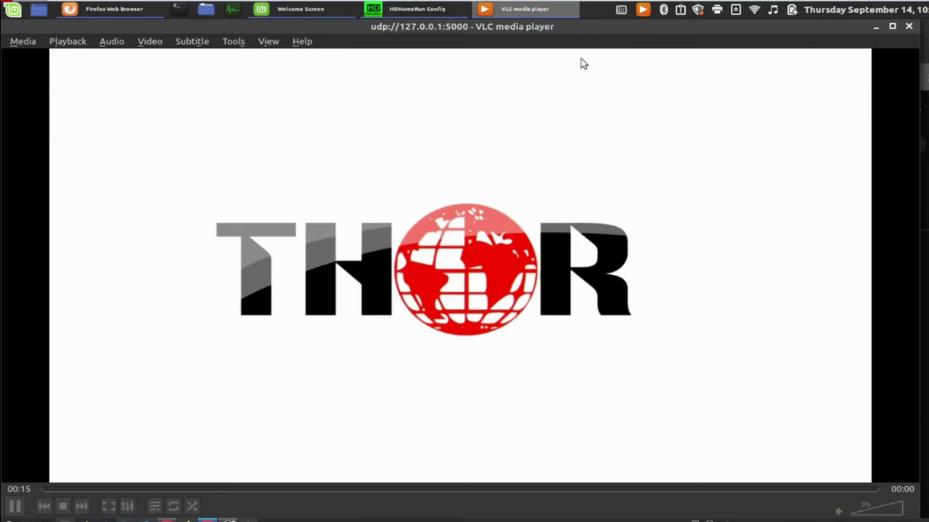
{"action": "left_click_drag", "start_coordinate": [534, 27], "coordinate": [16, 186]}
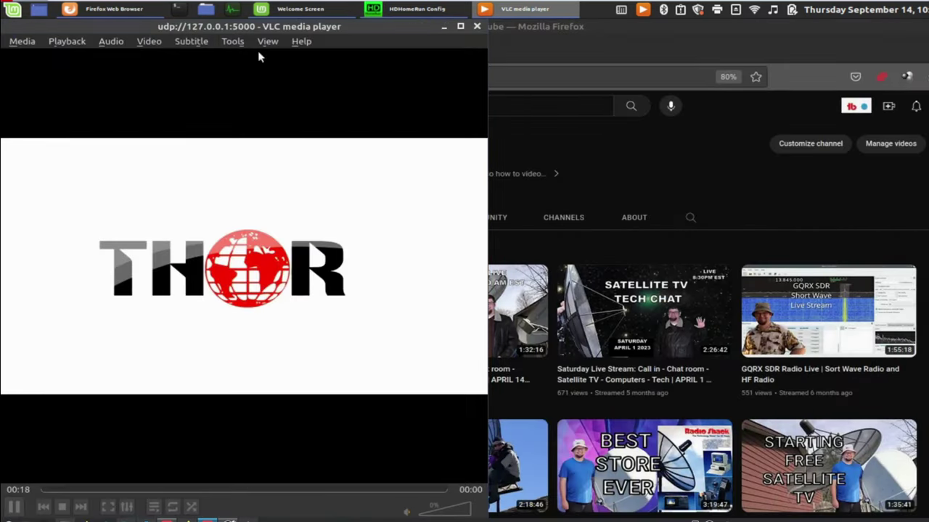
{"action": "left_click", "coordinate": [477, 26]}
Step: Scan upward past channel 19 and open the tuned program for viewing
{"action": "left_click", "coordinate": [268, 368]}
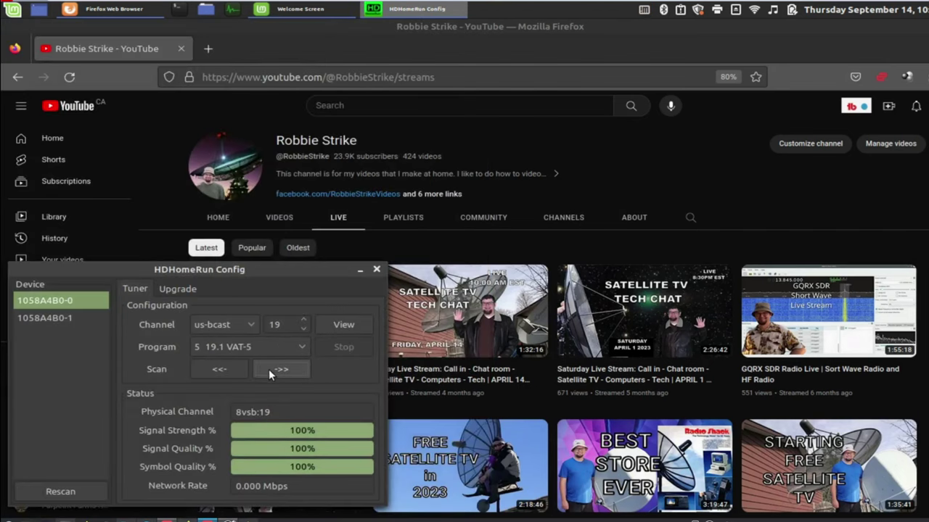
{"action": "left_click", "coordinate": [268, 369]}
{"action": "left_click", "coordinate": [332, 321]}
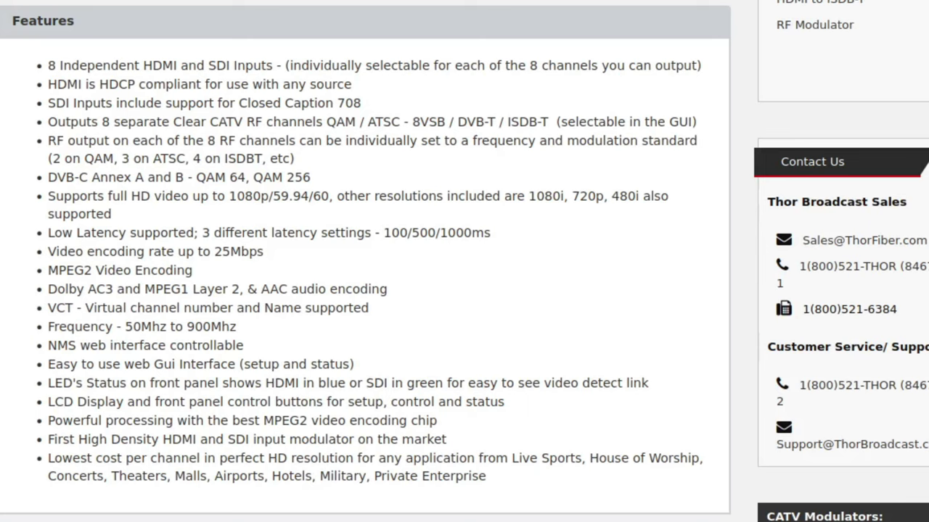
Step: Review the H-HYBRID-RF-8 product page, from the feature list through the drawings and videos to the technical specifications
{"action": "scroll", "coordinate": [38, 477], "scroll_direction": "down", "scroll_amount": 5}
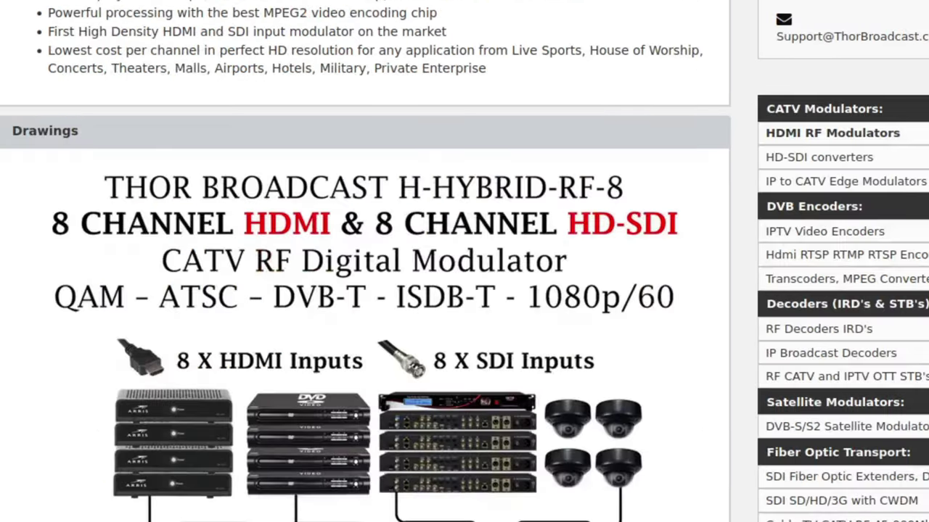
{"action": "scroll", "coordinate": [362, 290], "scroll_direction": "down", "scroll_amount": 15}
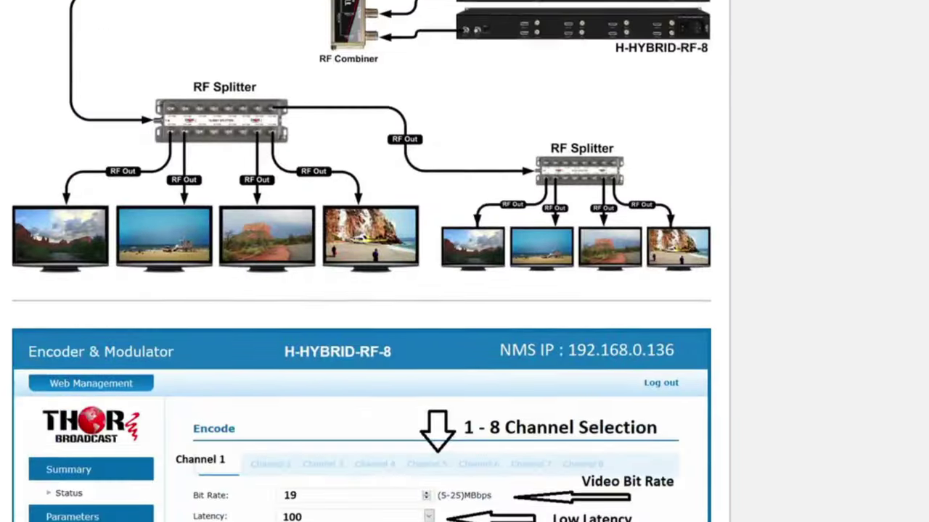
{"action": "scroll", "coordinate": [362, 290], "scroll_direction": "down", "scroll_amount": 5}
{"action": "scroll", "coordinate": [363, 290], "scroll_direction": "down", "scroll_amount": 10}
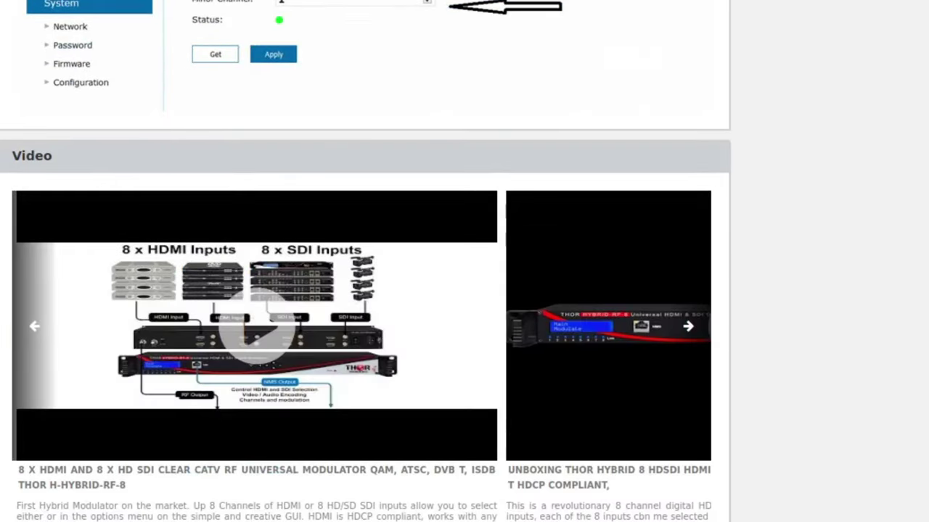
{"action": "scroll", "coordinate": [711, 116], "scroll_direction": "down", "scroll_amount": 11}
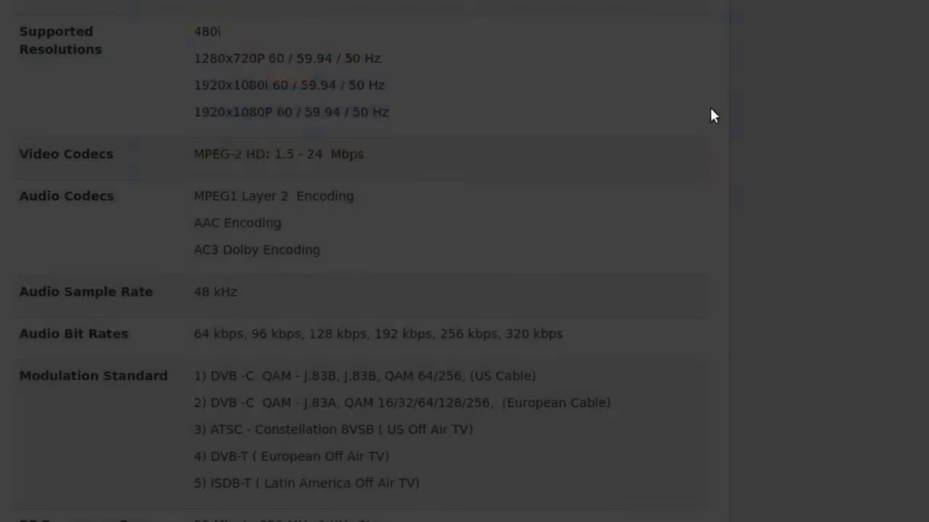
{"action": "scroll", "coordinate": [33, 375], "scroll_direction": "down", "scroll_amount": 1}
{"action": "scroll", "coordinate": [362, 261], "scroll_direction": "down", "scroll_amount": 7}
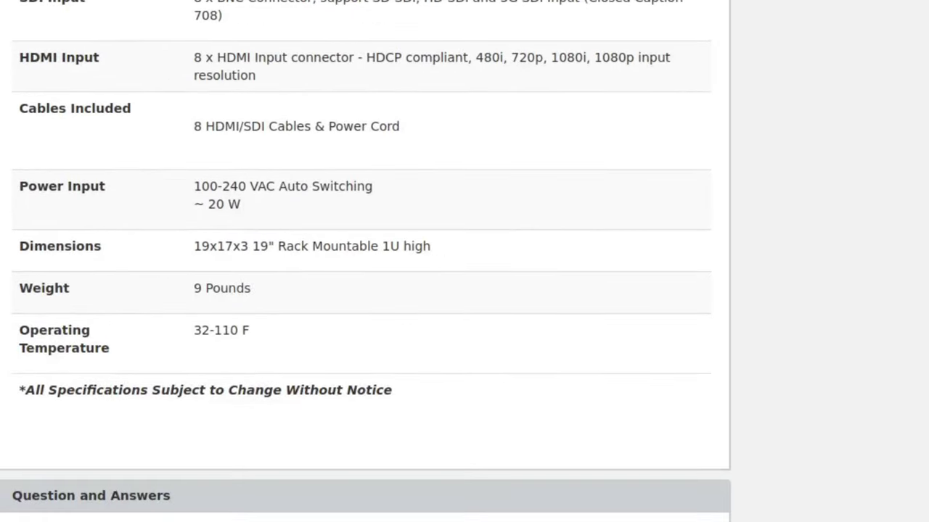
{"action": "scroll", "coordinate": [362, 261], "scroll_direction": "down", "scroll_amount": 8}
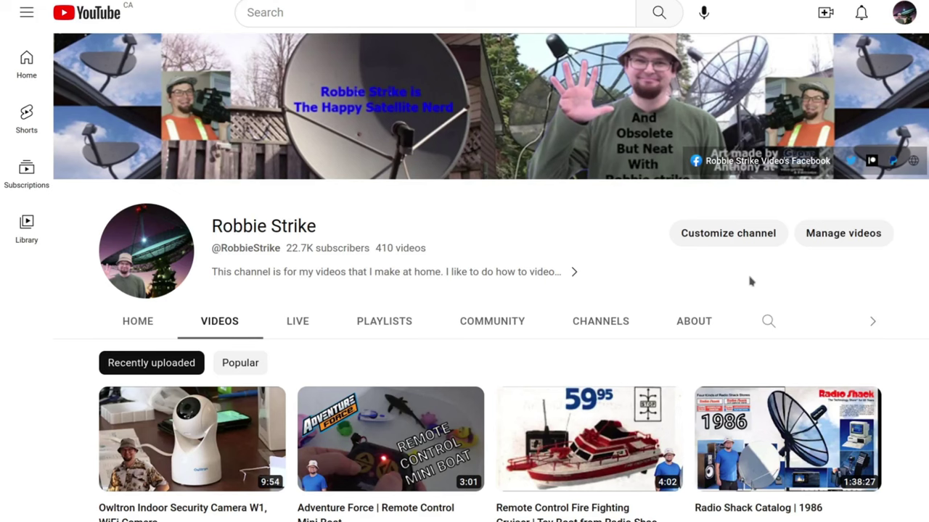
Step: Switch to the presenter's YouTube channel and browse its recently uploaded videos back to the older ones
{"action": "scroll", "coordinate": [751, 281], "scroll_direction": "down", "scroll_amount": 9}
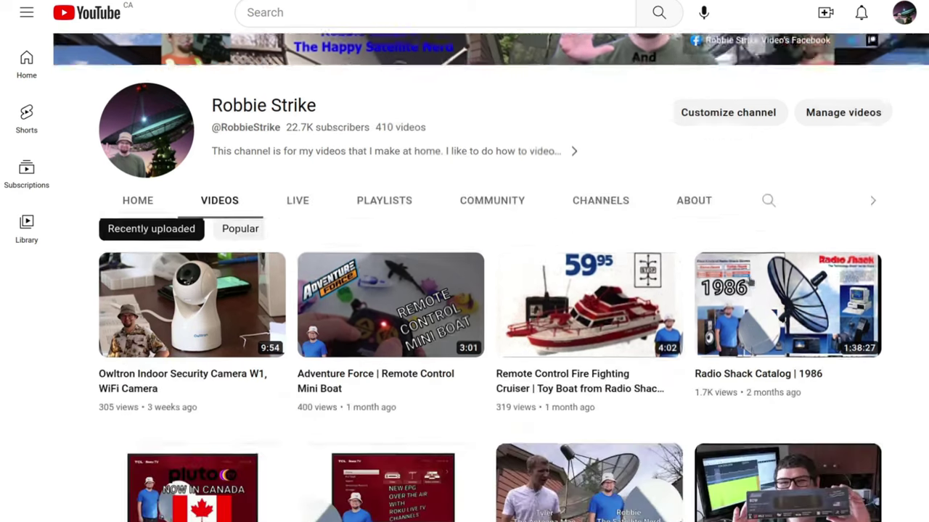
{"action": "scroll", "coordinate": [749, 282], "scroll_direction": "down", "scroll_amount": 4}
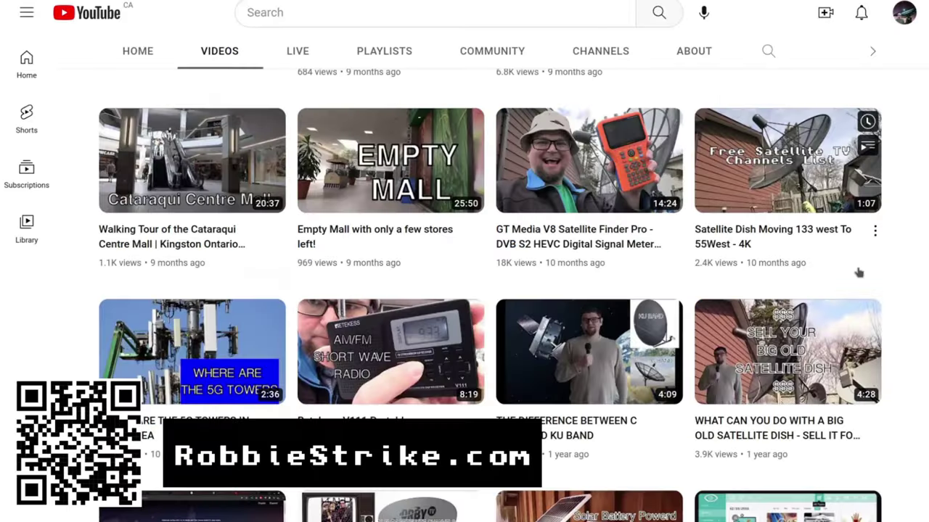
{"action": "scroll", "coordinate": [858, 272], "scroll_direction": "down", "scroll_amount": 8}
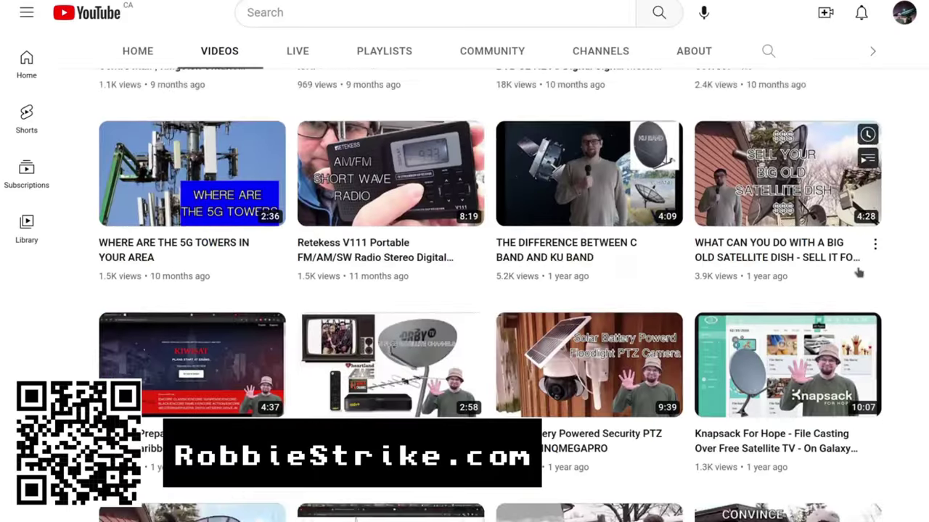
{"action": "scroll", "coordinate": [858, 272], "scroll_direction": "down", "scroll_amount": 8}
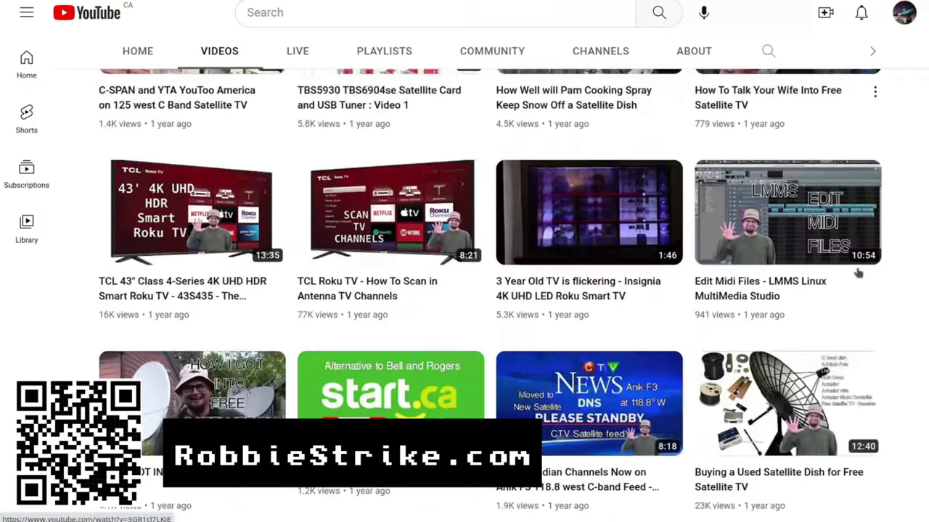
{"action": "scroll", "coordinate": [858, 272], "scroll_direction": "down", "scroll_amount": 8}
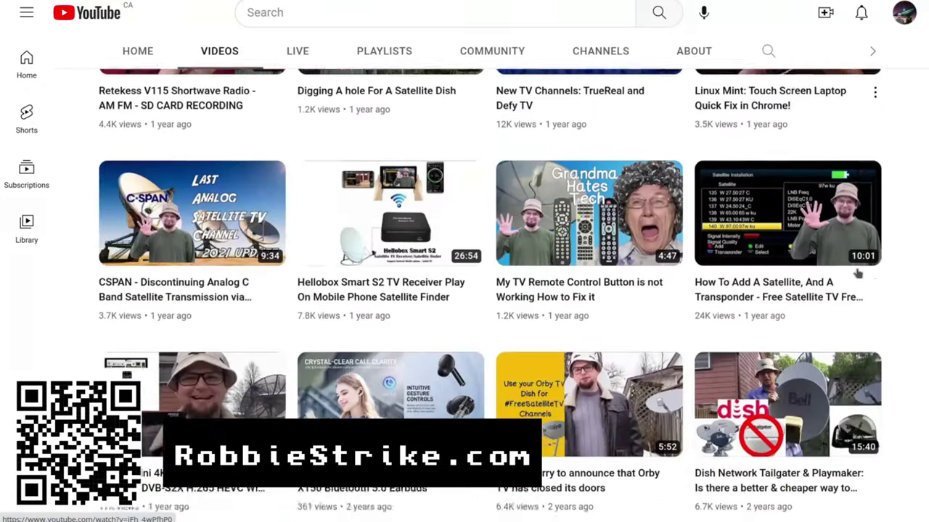
{"action": "scroll", "coordinate": [857, 271], "scroll_direction": "down", "scroll_amount": 9}
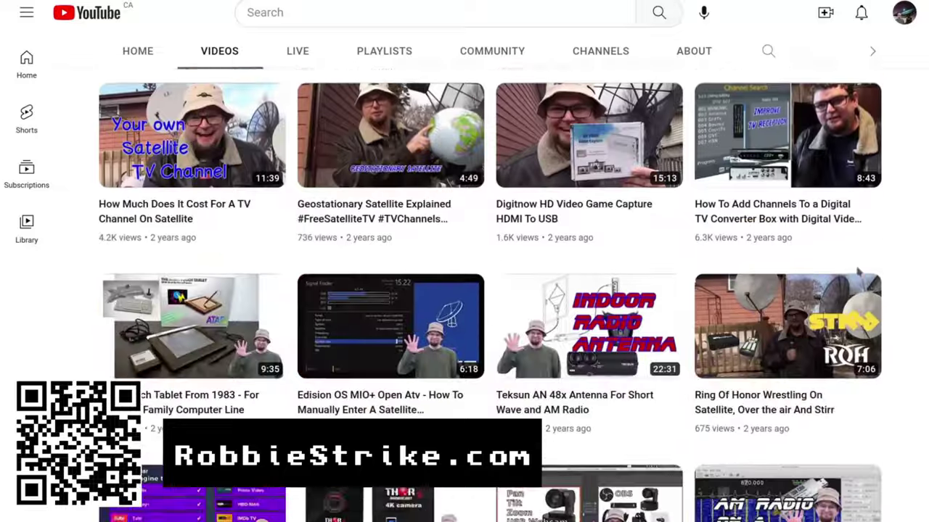
{"action": "scroll", "coordinate": [857, 270], "scroll_direction": "down", "scroll_amount": 8}
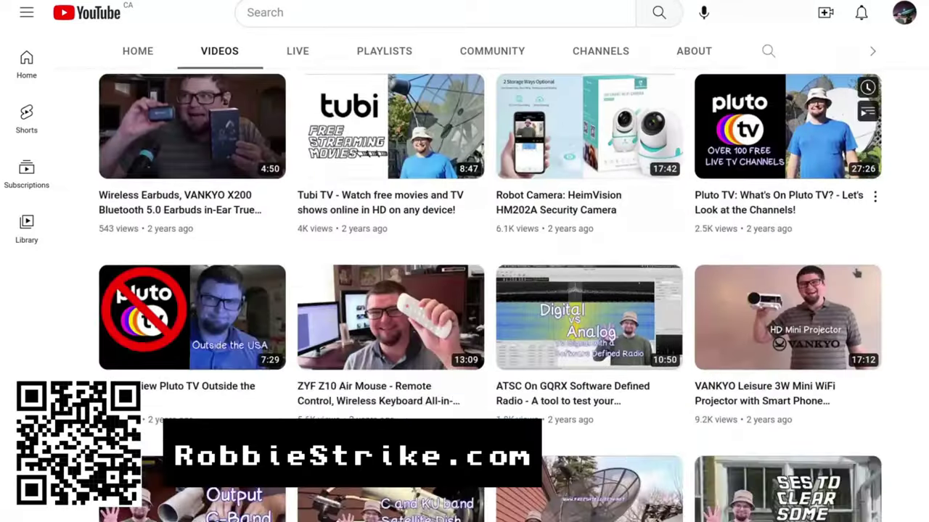
{"action": "scroll", "coordinate": [857, 271], "scroll_direction": "down", "scroll_amount": 10}
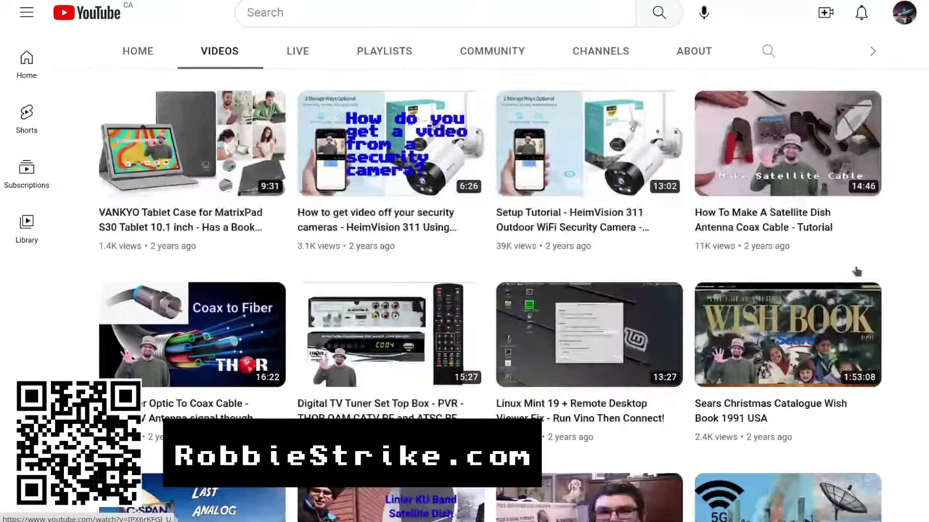
{"action": "scroll", "coordinate": [857, 270], "scroll_direction": "down", "scroll_amount": 11}
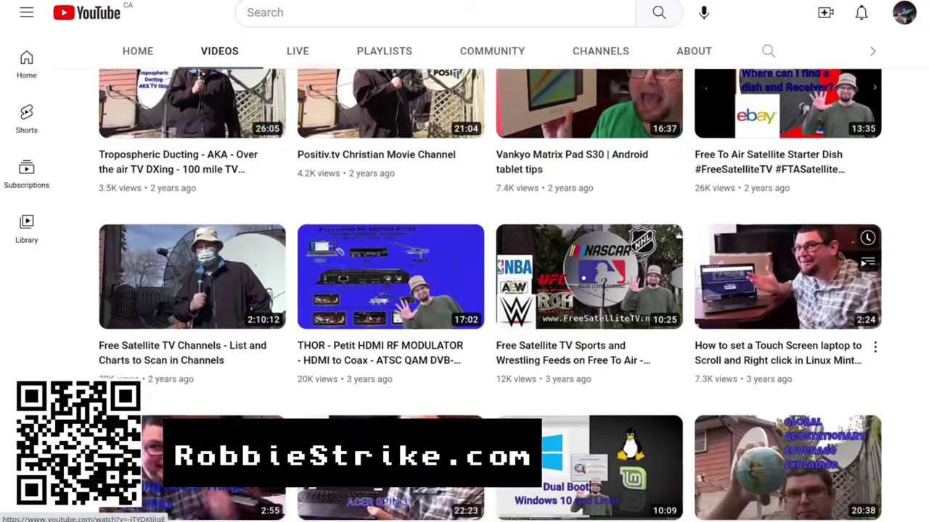
{"action": "scroll", "coordinate": [857, 270], "scroll_direction": "down", "scroll_amount": 9}
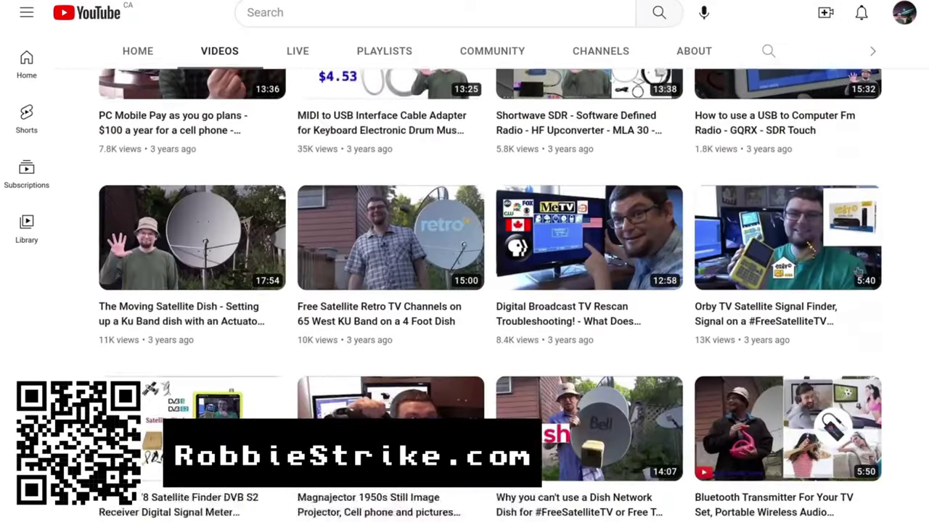
{"action": "scroll", "coordinate": [857, 270], "scroll_direction": "down", "scroll_amount": 5}
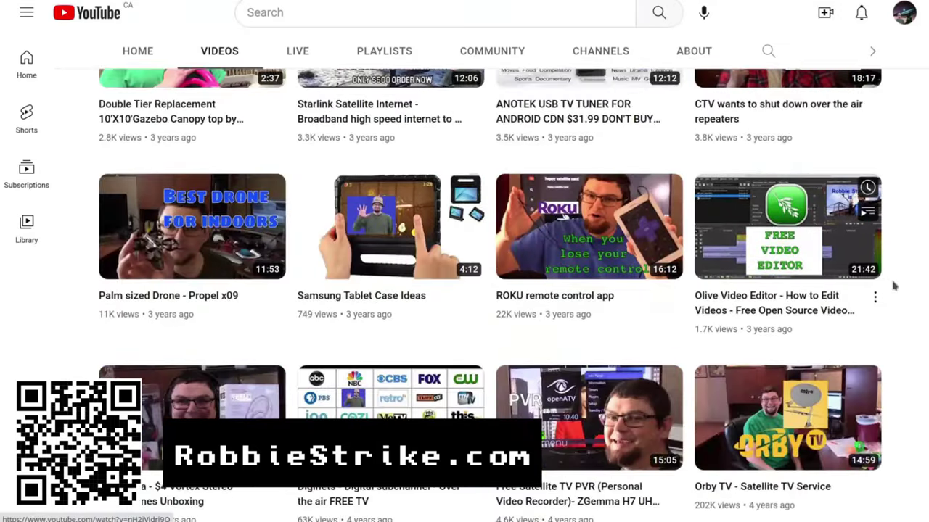